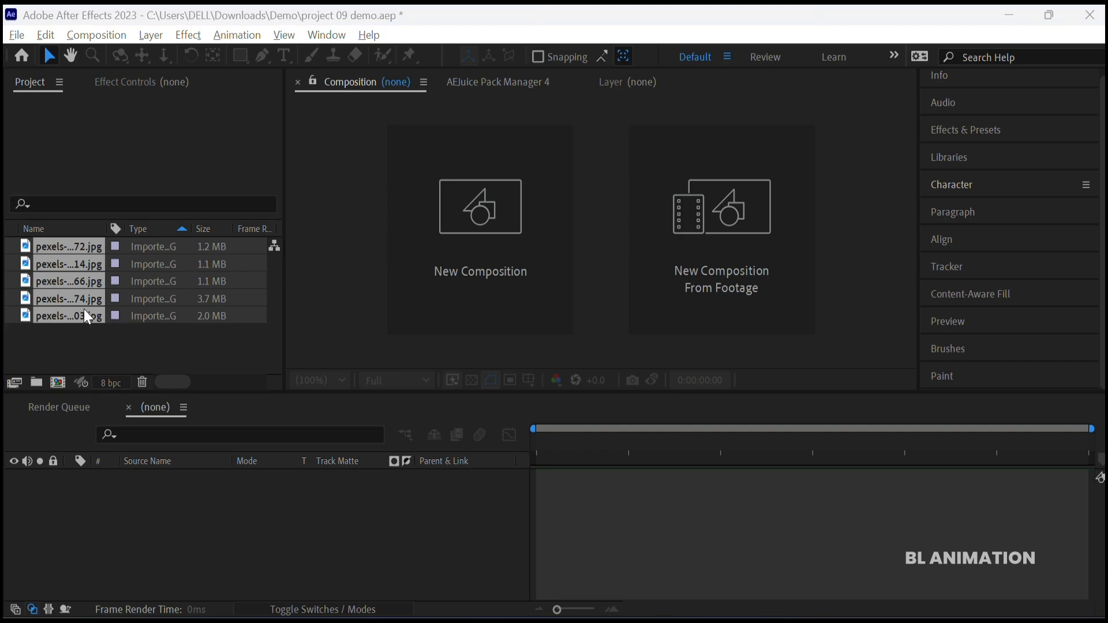
Group the five selected images into a new project folder named Images and expand the folder.
{"action": "left_click_drag", "start_coordinate": [83, 304], "coordinate": [37, 381]}
{"action": "type", "text": "Imagwe"}
{"action": "key", "text": "BackSpace"}
{"action": "key", "text": "BackSpace"}
{"action": "type", "text": "es"}
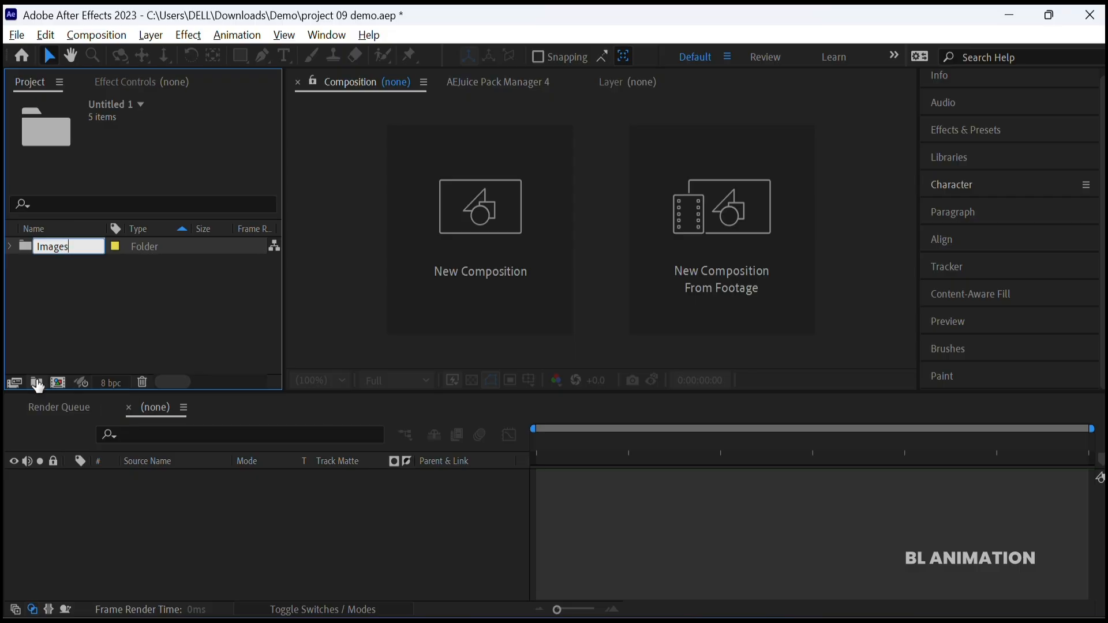
{"action": "key", "text": "Return"}
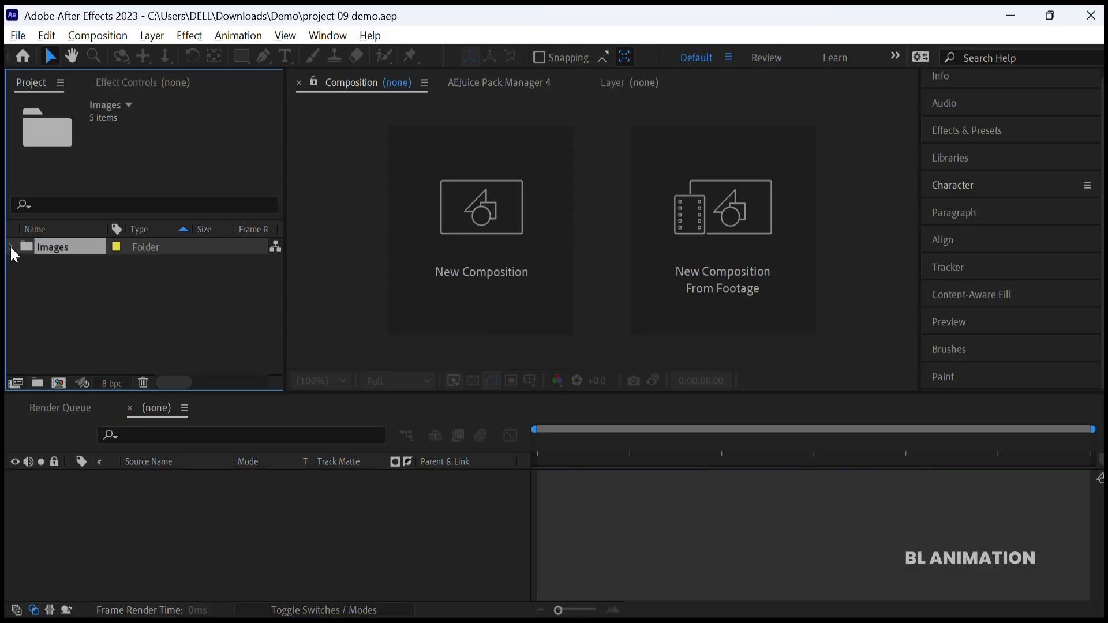
{"action": "left_click", "coordinate": [9, 246]}
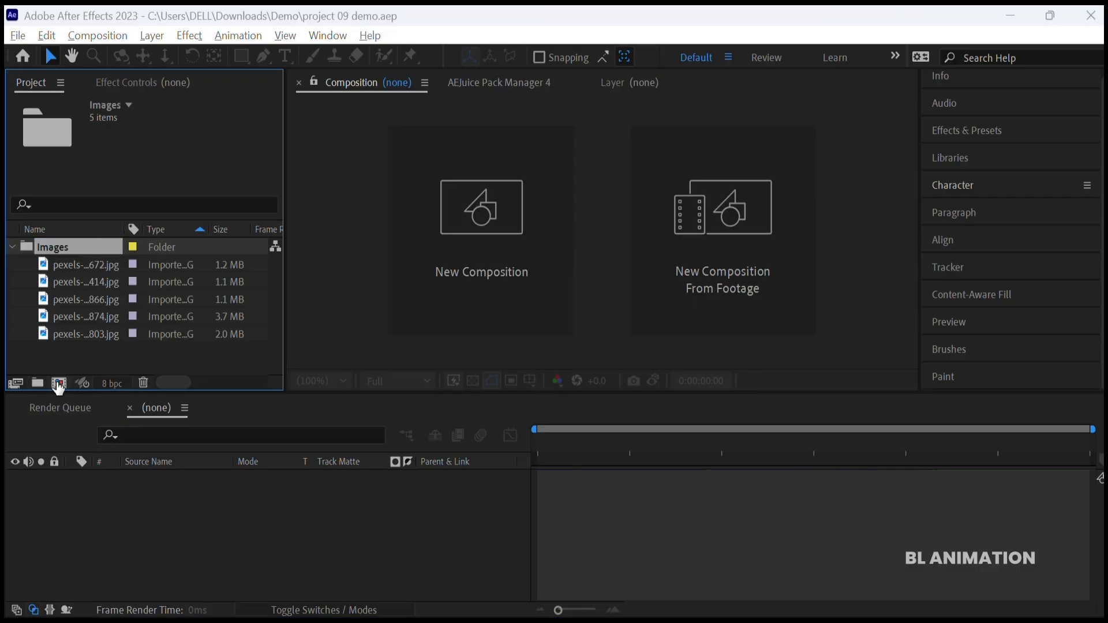
Create a 1920 x 1080, 29.97 fps composition and add all five images to its timeline.
{"action": "left_click", "coordinate": [59, 382]}
{"action": "left_click", "coordinate": [1014, 548]}
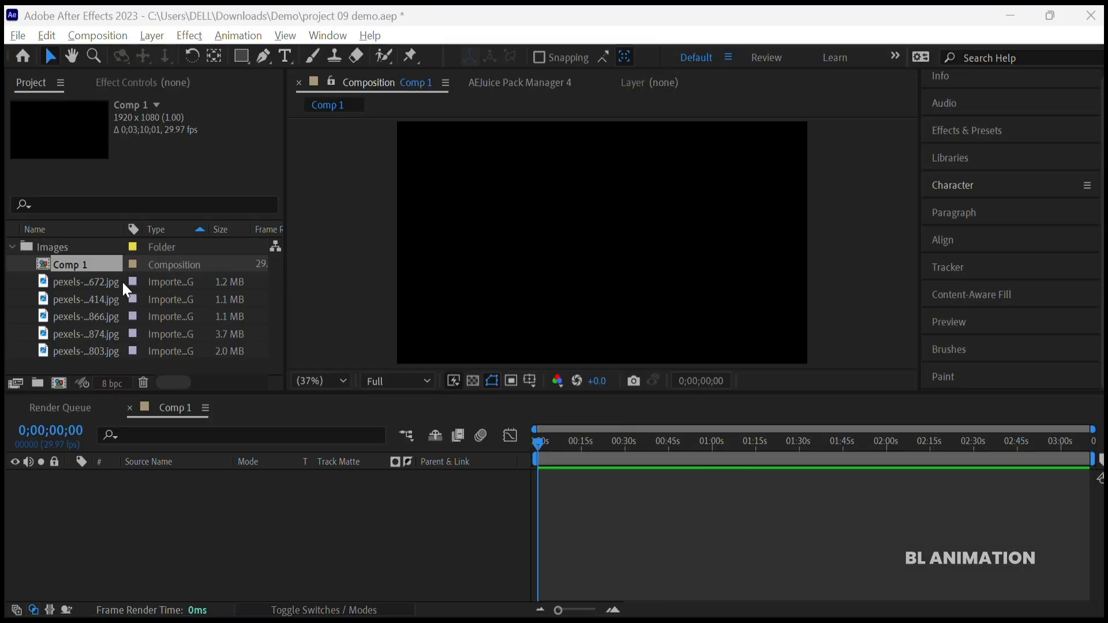
{"action": "left_click", "coordinate": [106, 284]}
{"action": "left_click", "coordinate": [112, 355], "text": "shift"}
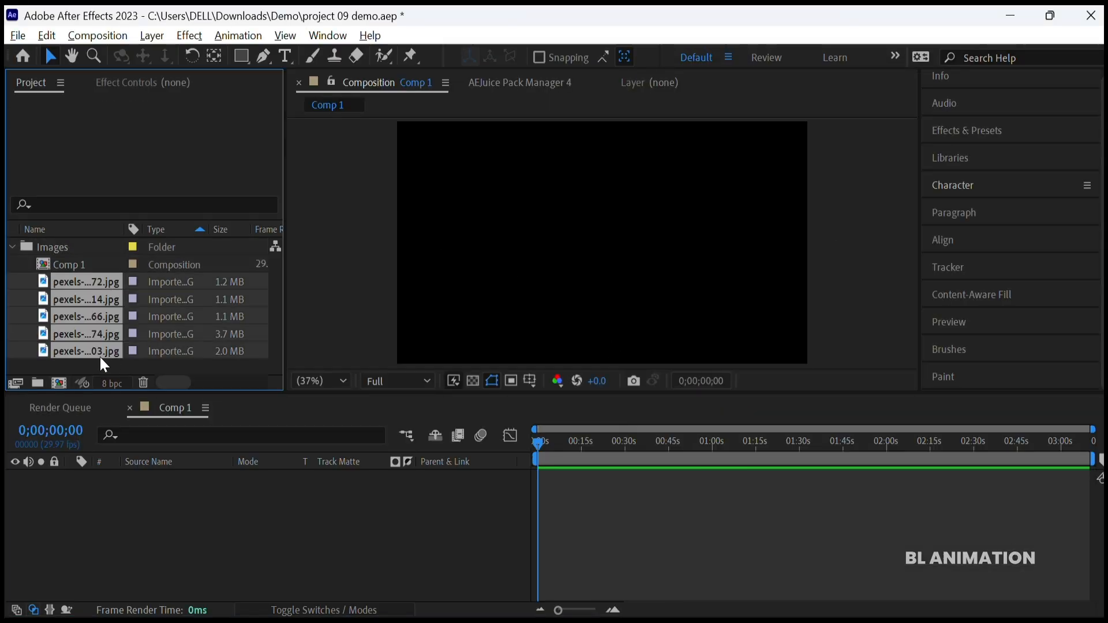
{"action": "left_click_drag", "start_coordinate": [103, 353], "coordinate": [151, 556]}
Trim the ends of all five image layers at 0;00;04;29.
{"action": "left_click", "coordinate": [538, 444]}
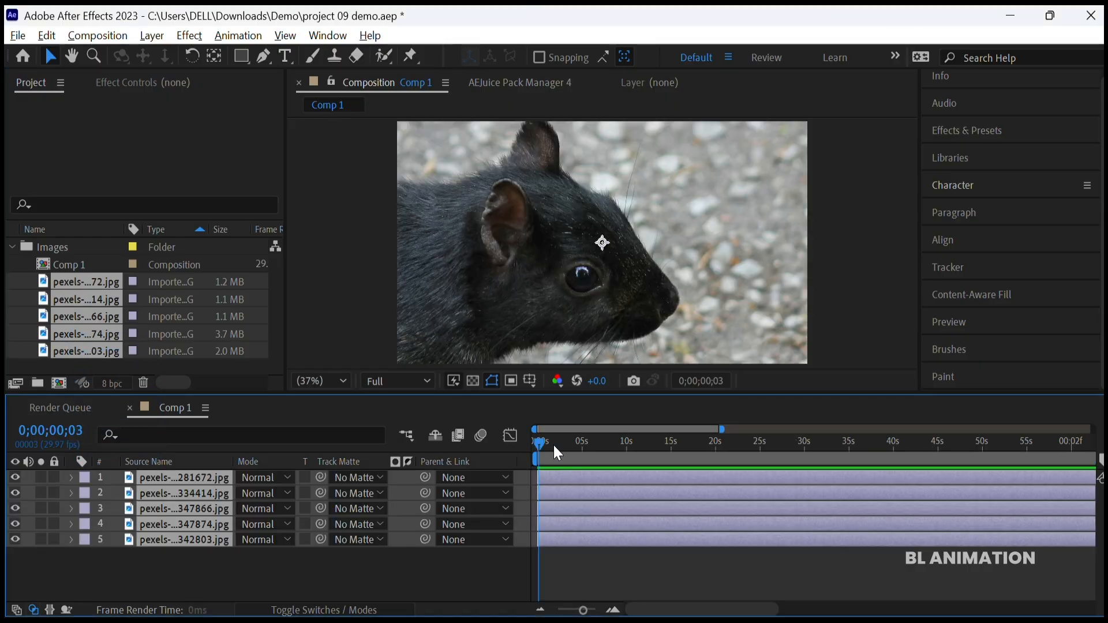
{"action": "left_click_drag", "start_coordinate": [554, 446], "coordinate": [581, 448]}
{"action": "key", "text": "alt+]"}
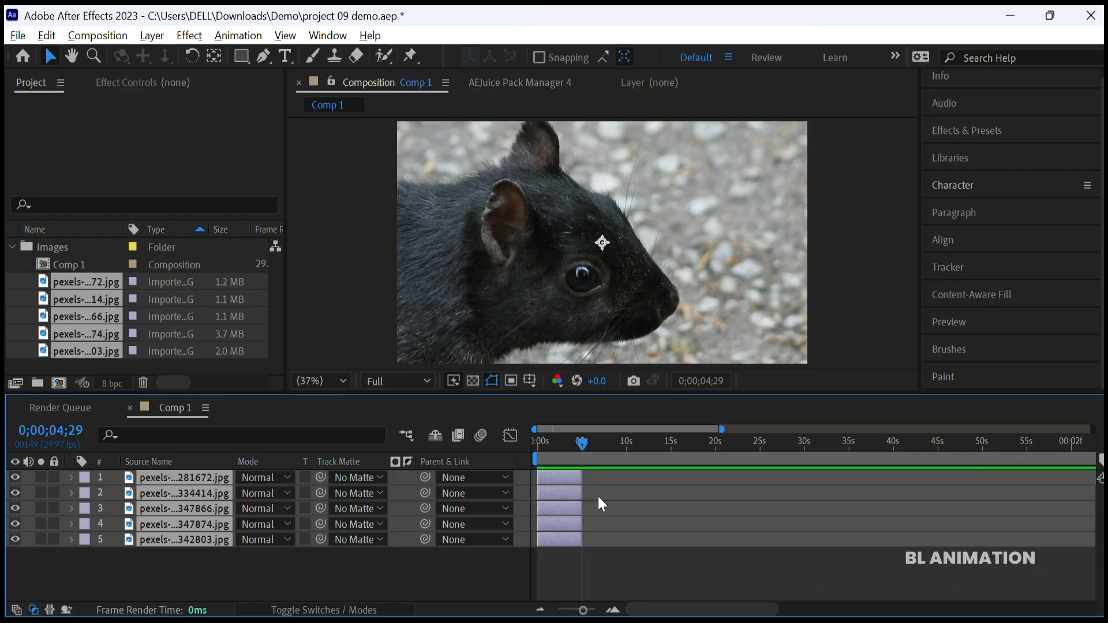
Offset layers 1 to 4 so layer 4 starts at 5 s and layers 1 to 3 start at 10 s.
{"action": "left_click_drag", "start_coordinate": [582, 610], "coordinate": [590, 610]}
{"action": "left_click", "coordinate": [608, 536]}
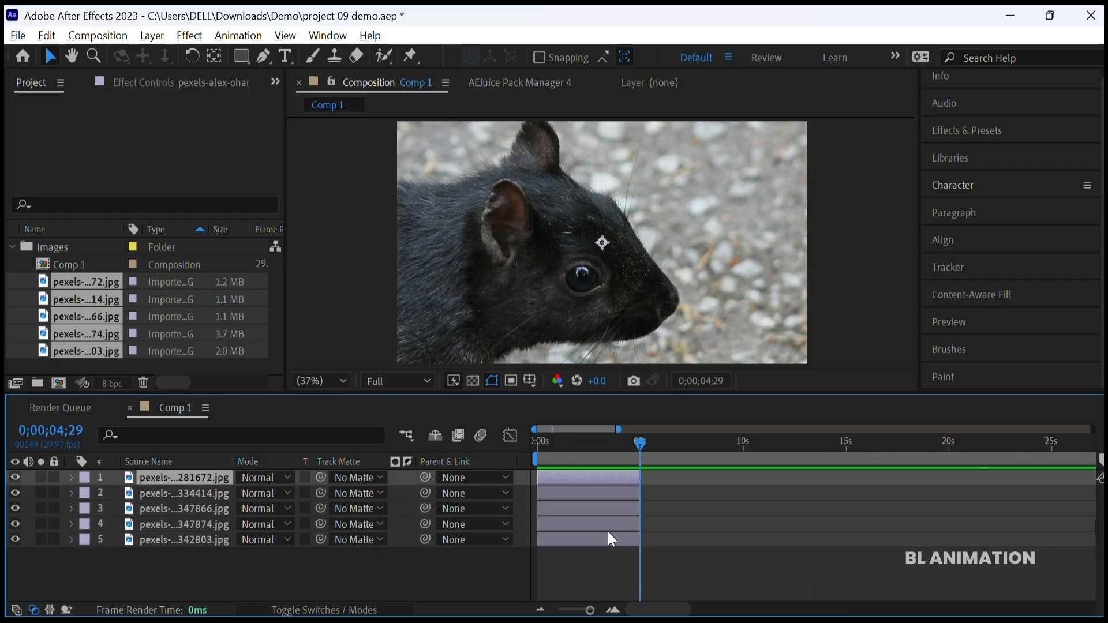
{"action": "left_click_drag", "start_coordinate": [591, 520], "coordinate": [693, 524]}
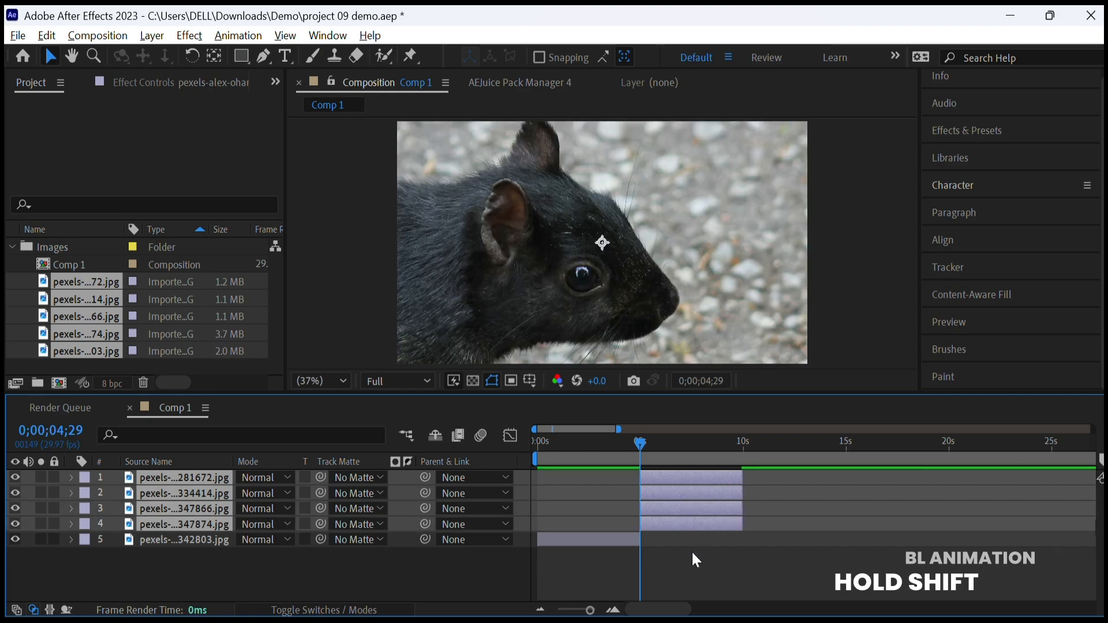
{"action": "left_click", "coordinate": [691, 552]}
{"action": "left_click", "coordinate": [687, 510]}
{"action": "left_click", "coordinate": [691, 483], "text": "shift"}
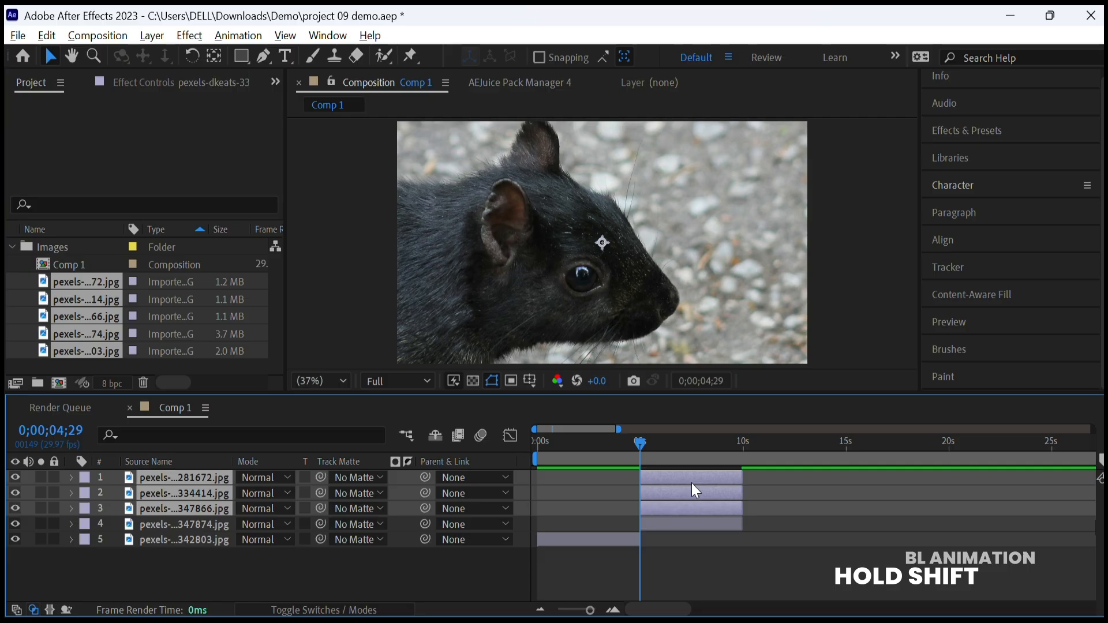
{"action": "left_click_drag", "start_coordinate": [688, 503], "coordinate": [776, 507]}
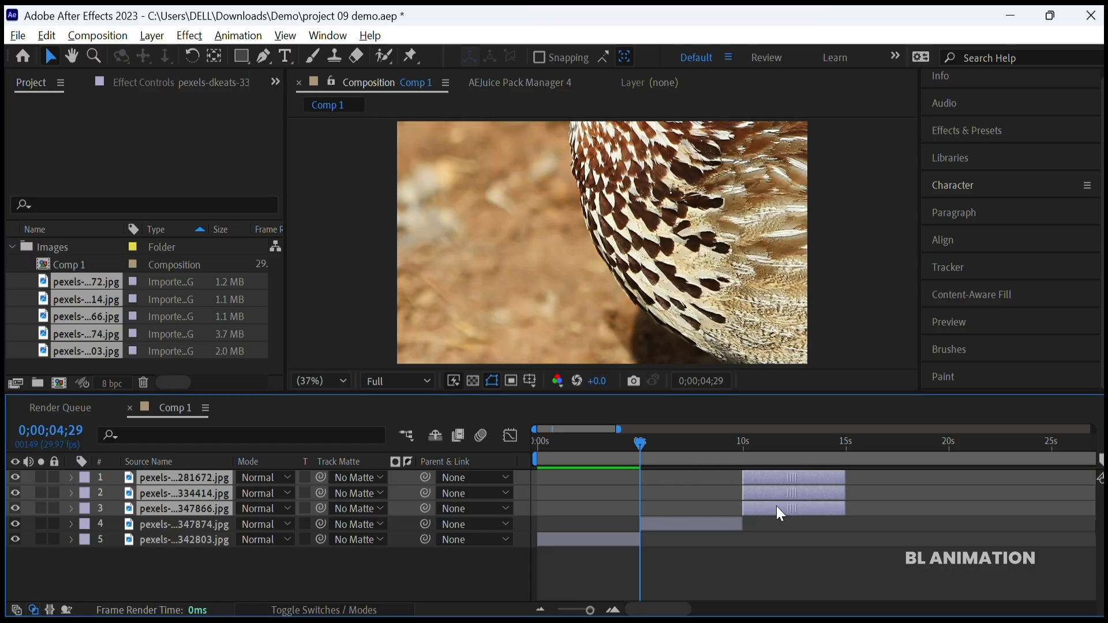
Offset layers 1 and 2 so layer 2 starts at 15 s and layer 1 starts at 20 s.
{"action": "left_click", "coordinate": [775, 521]}
{"action": "left_click", "coordinate": [784, 491]}
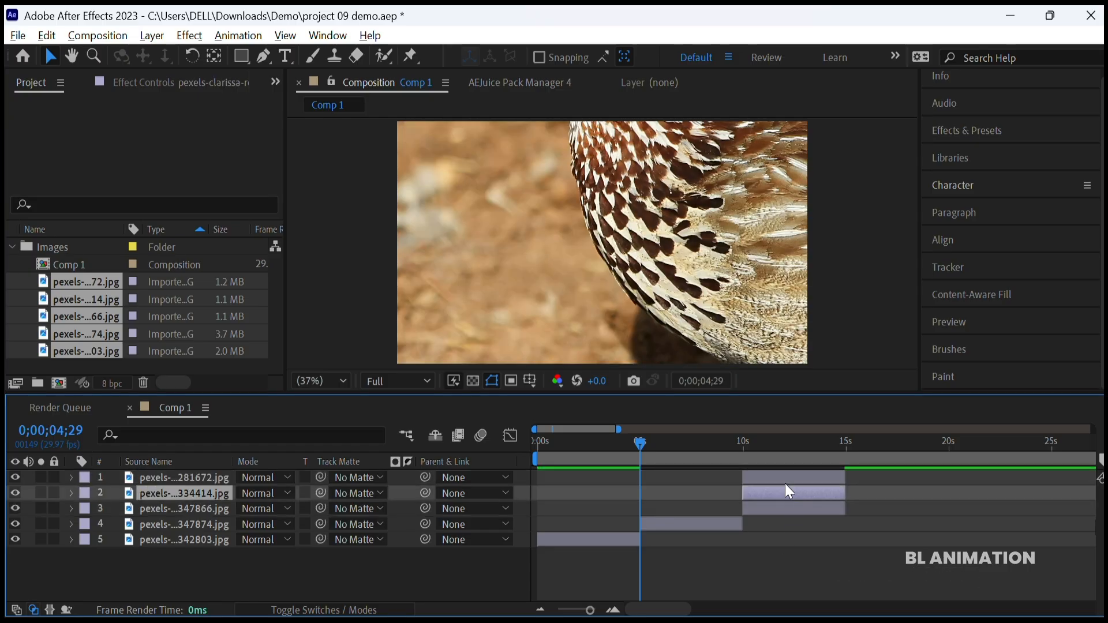
{"action": "left_click", "coordinate": [785, 476], "text": "shift"}
{"action": "left_click_drag", "start_coordinate": [785, 479], "coordinate": [863, 489]}
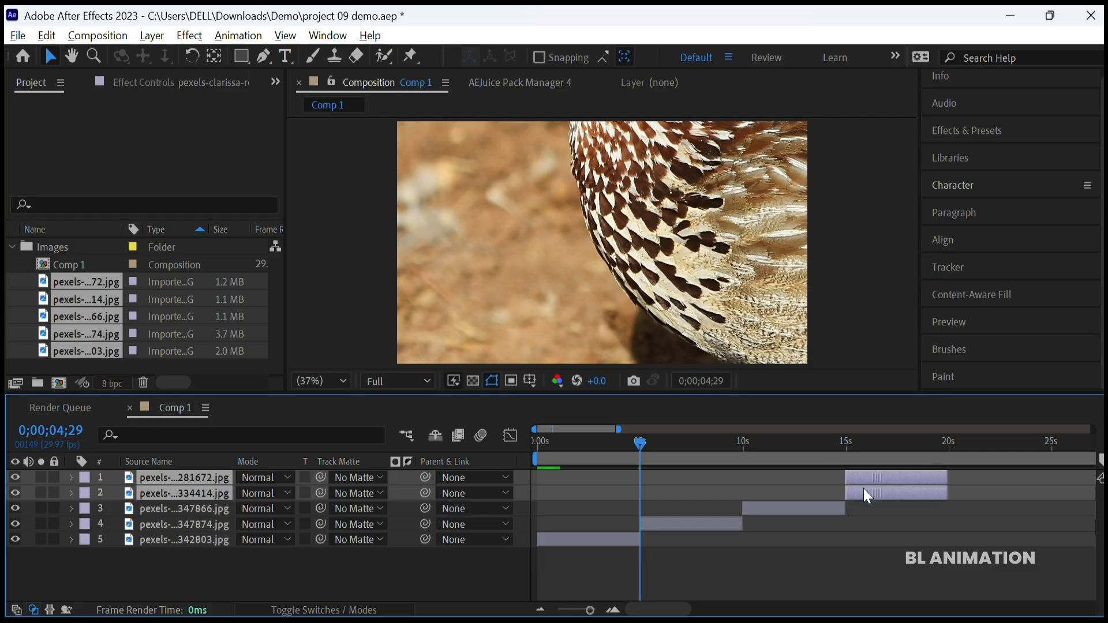
{"action": "left_click", "coordinate": [874, 511]}
{"action": "left_click", "coordinate": [884, 480]}
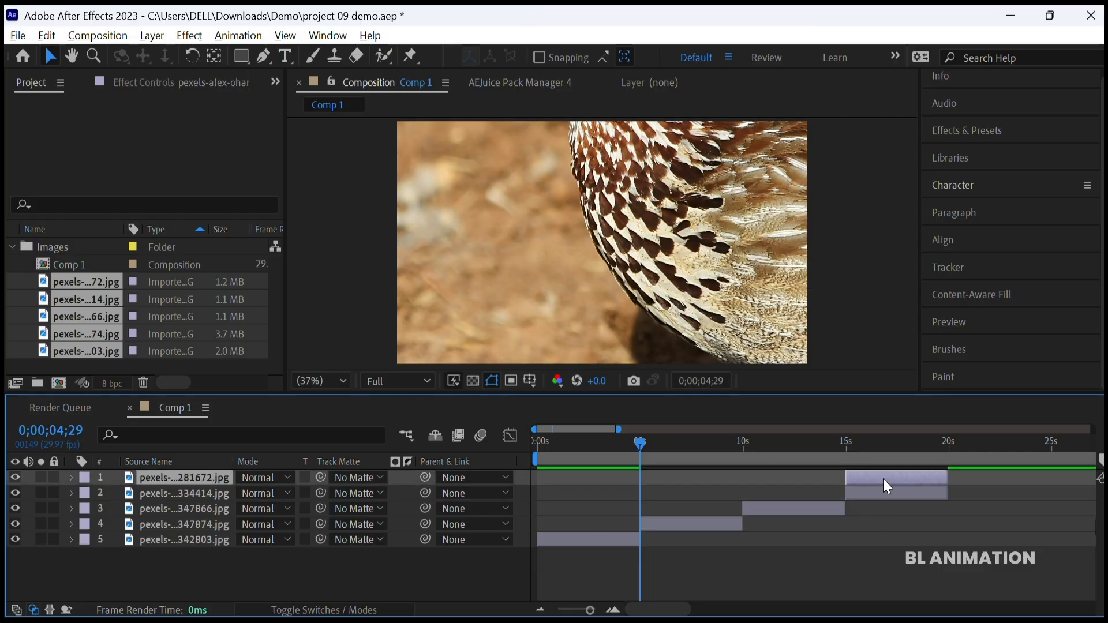
{"action": "left_click_drag", "start_coordinate": [875, 480], "coordinate": [968, 485]}
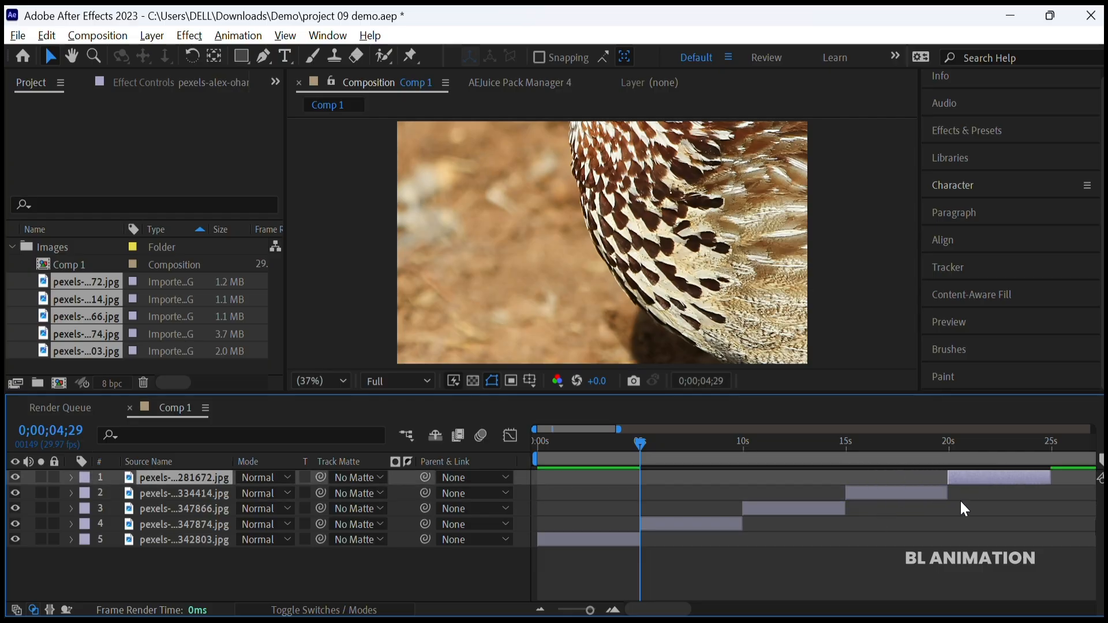
{"action": "left_click", "coordinate": [939, 574]}
Reveal the Scale property of layer 5, the peacock image, and set it to 42%.
{"action": "left_click_drag", "start_coordinate": [631, 436], "coordinate": [555, 494]}
{"action": "left_click", "coordinate": [205, 540]}
{"action": "key", "text": "s"}
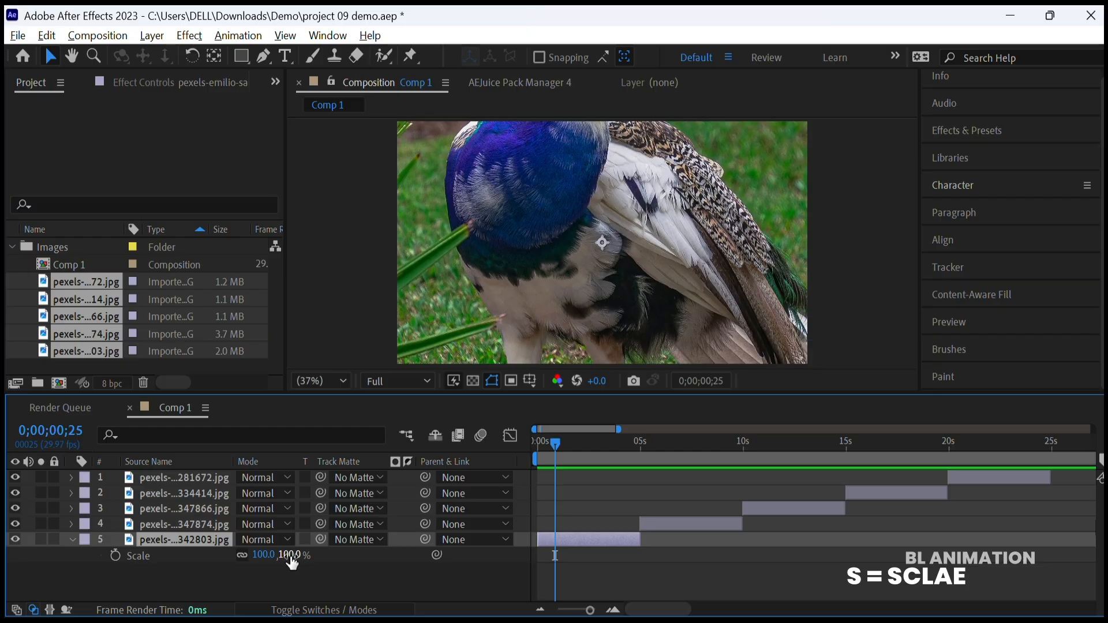
{"action": "key", "text": "Home"}
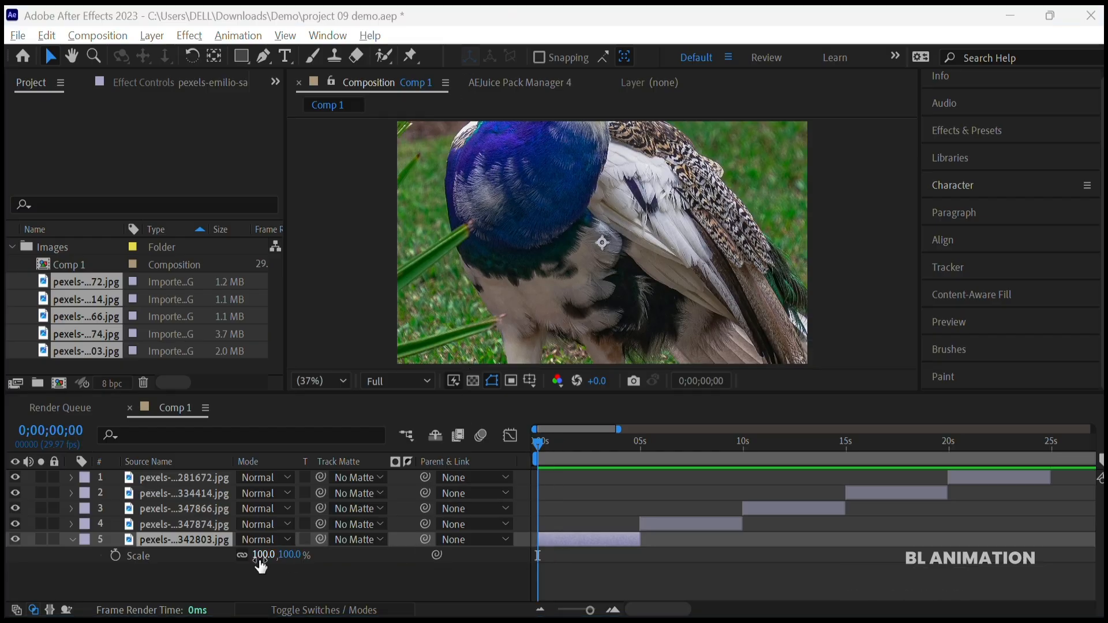
{"action": "left_click_drag", "start_coordinate": [264, 556], "coordinate": [254, 556]}
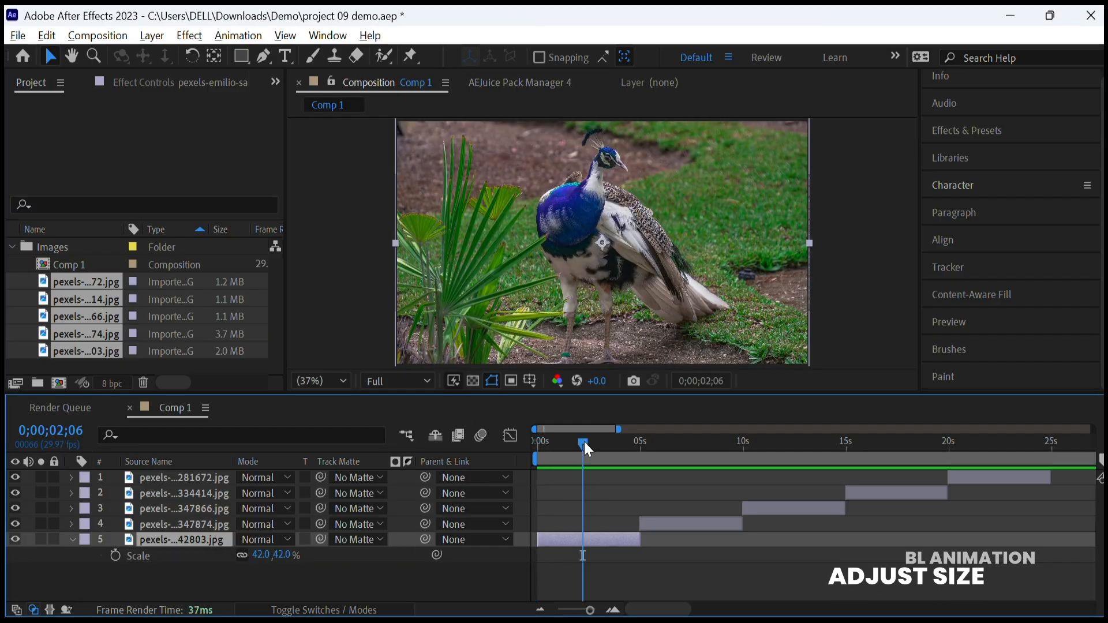
Animate layer 5's Scale with a keyframe at 0;00;00;00 and a 50% keyframe at 0;00;04;25.
{"action": "left_click_drag", "start_coordinate": [584, 442], "coordinate": [538, 444]}
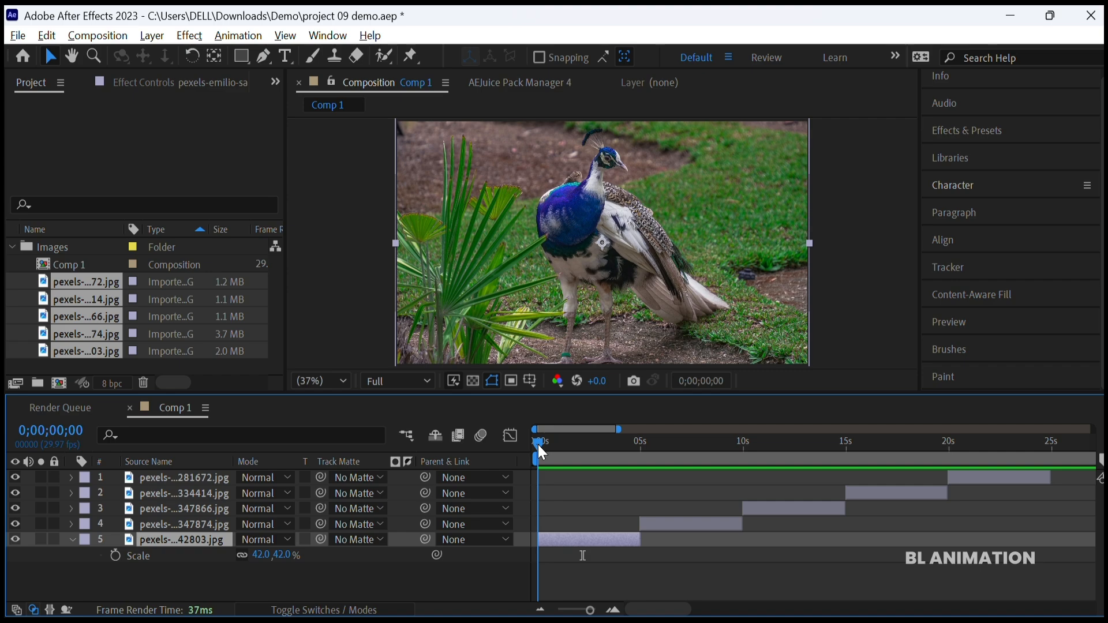
{"action": "left_click", "coordinate": [116, 557]}
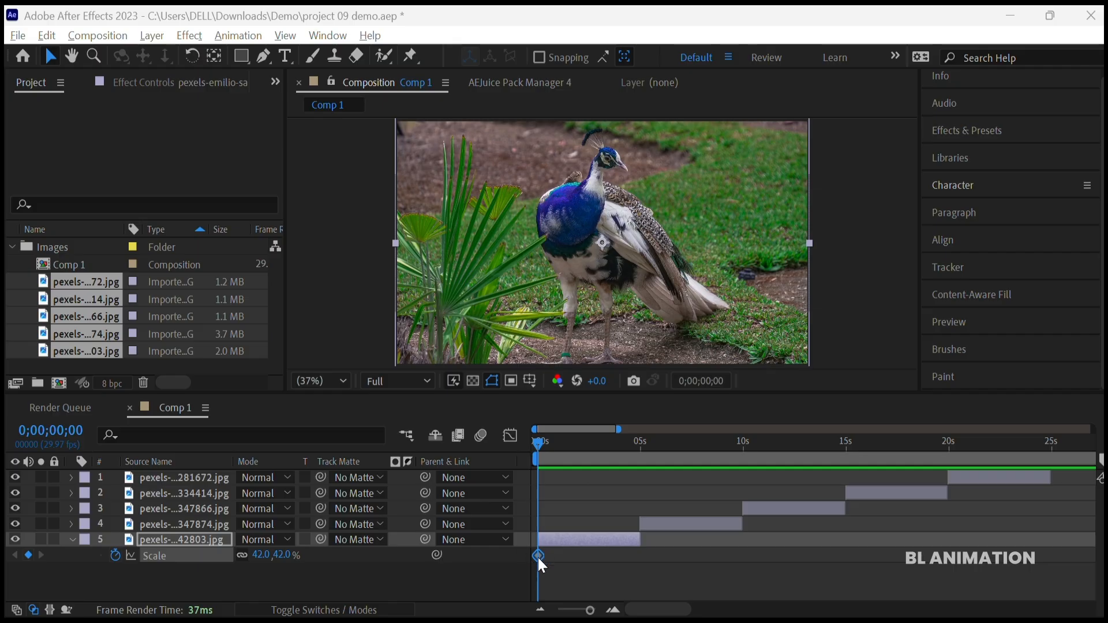
{"action": "left_click_drag", "start_coordinate": [541, 443], "coordinate": [638, 461]}
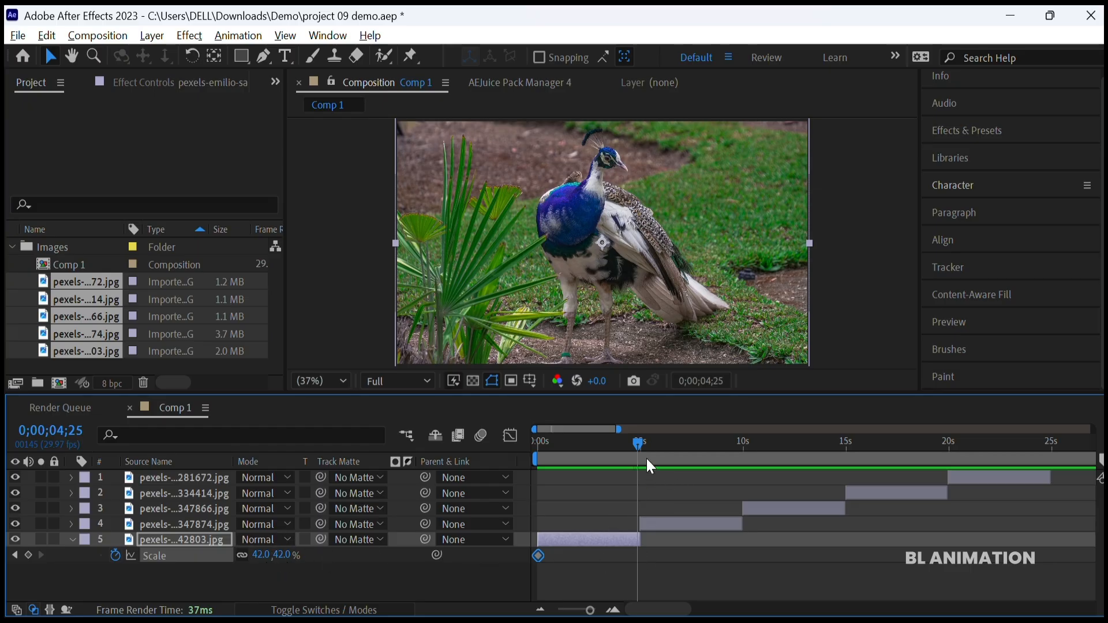
{"action": "left_click_drag", "start_coordinate": [287, 560], "coordinate": [290, 555]}
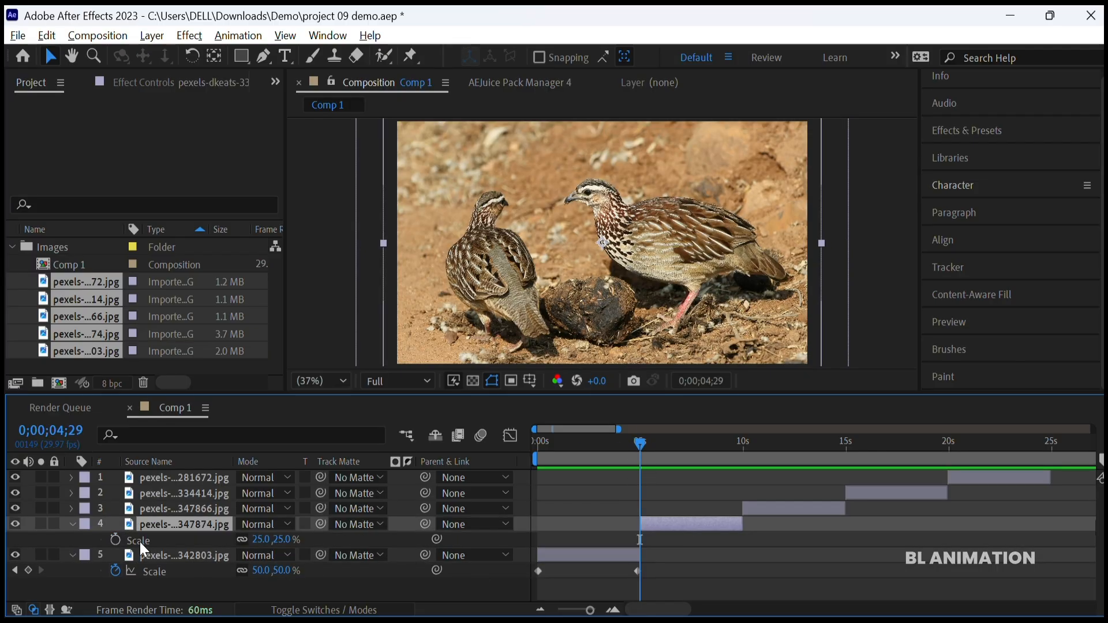
Animate layer 4's Scale with a keyframe at 0;00;04;29 and a 40% keyframe at 0;00;09;25.
{"action": "left_click", "coordinate": [115, 540]}
{"action": "left_click_drag", "start_coordinate": [640, 444], "coordinate": [739, 468]}
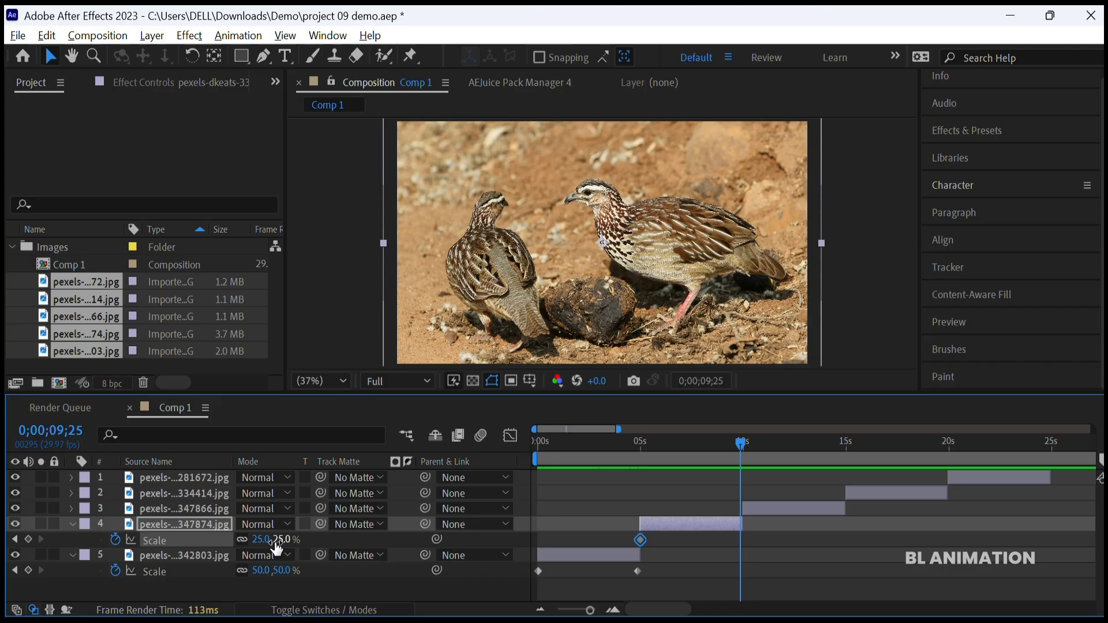
{"action": "left_click_drag", "start_coordinate": [274, 540], "coordinate": [284, 540]}
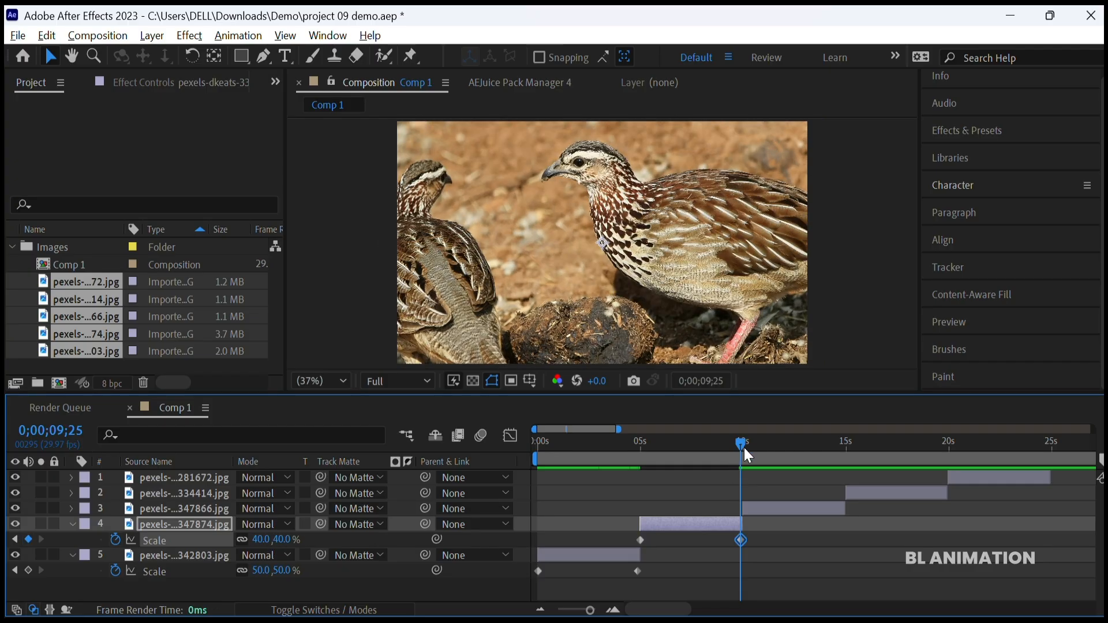
Animate layer 3's Scale with a keyframe at 0;00;09;29 and a 46% keyframe near the end of the layer.
{"action": "left_click", "coordinate": [743, 447]}
{"action": "left_click", "coordinate": [659, 503]}
{"action": "key", "text": "s"}
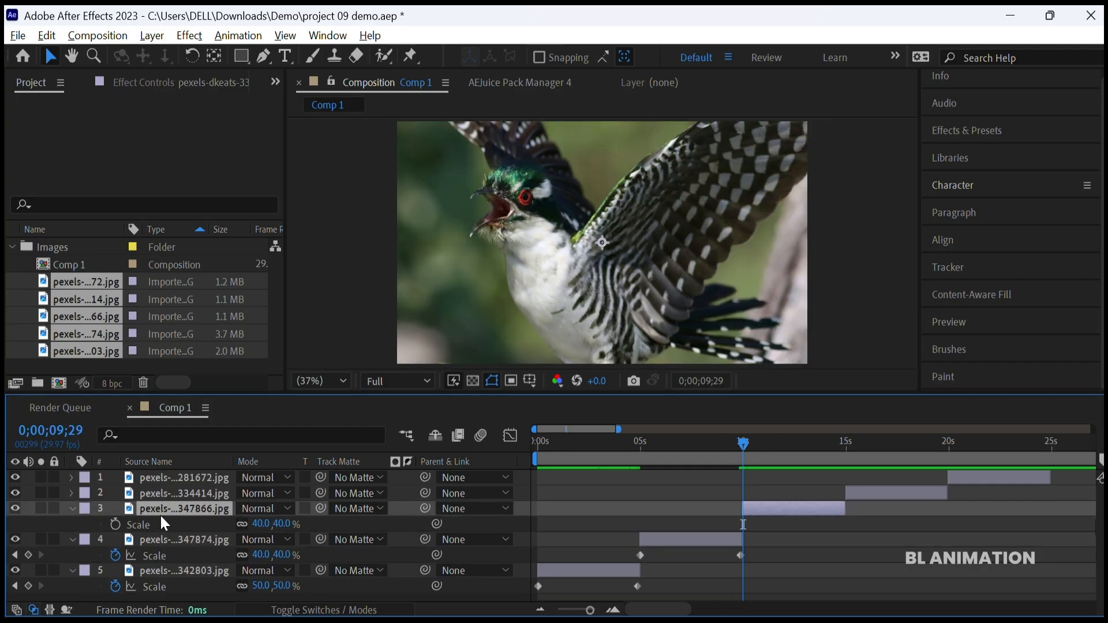
{"action": "left_click", "coordinate": [116, 525]}
{"action": "left_click_drag", "start_coordinate": [744, 445], "coordinate": [834, 454]}
{"action": "left_click", "coordinate": [281, 523]}
{"action": "left_click_drag", "start_coordinate": [281, 523], "coordinate": [284, 523]}
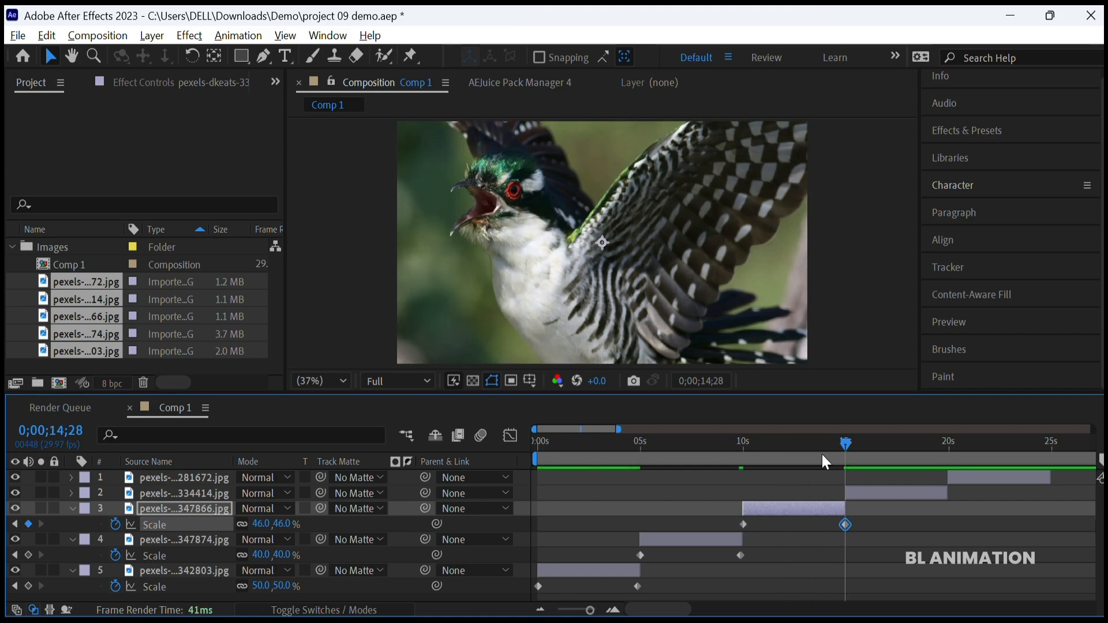
Animate layer 2's Scale with a keyframe at 0;00;14;29 and a 48% keyframe near the end of the layer.
{"action": "left_click_drag", "start_coordinate": [848, 441], "coordinate": [846, 445]}
{"action": "key", "text": "ctrl+Up"}
{"action": "key", "text": "s"}
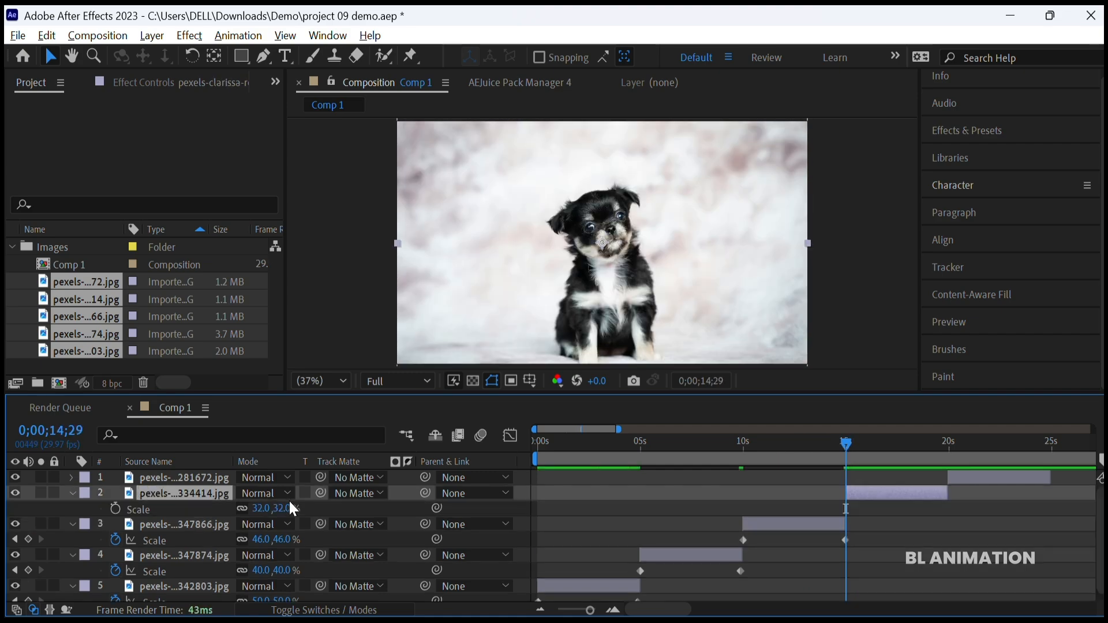
{"action": "left_click", "coordinate": [115, 509]}
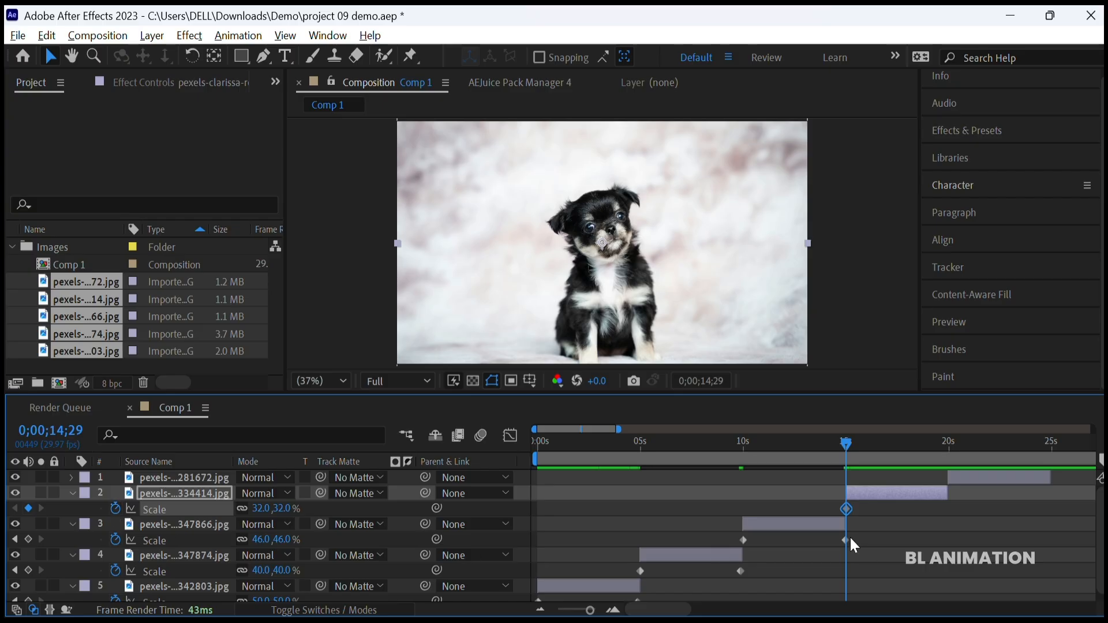
{"action": "left_click_drag", "start_coordinate": [848, 447], "coordinate": [936, 461]}
{"action": "left_click_drag", "start_coordinate": [278, 508], "coordinate": [289, 510]}
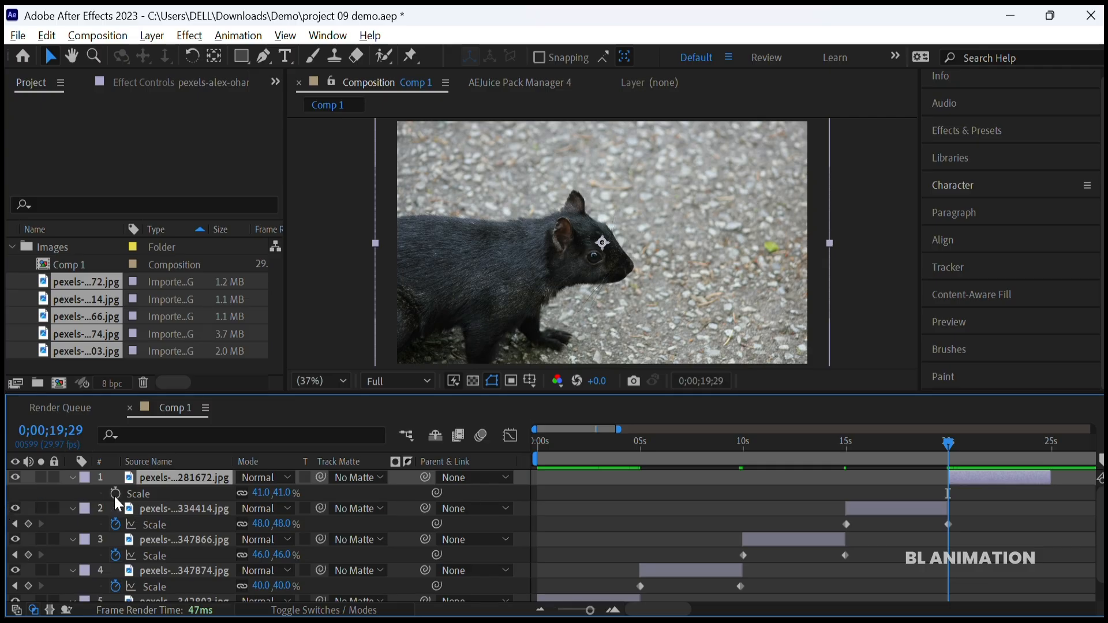
Animate layer 1's Scale with a keyframe at 0;00;19;29 and a larger value near the end of the layer.
{"action": "left_click", "coordinate": [115, 493]}
{"action": "left_click_drag", "start_coordinate": [974, 449], "coordinate": [1038, 455]}
{"action": "left_click_drag", "start_coordinate": [260, 493], "coordinate": [327, 503]}
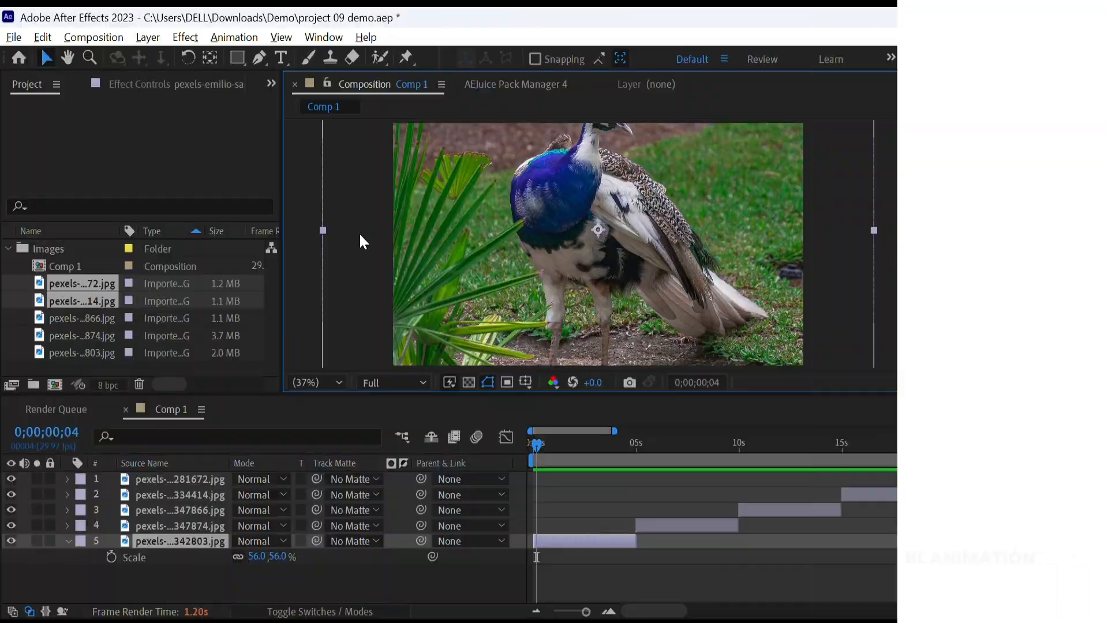
Create a second 1920 x 1080, 29.97 fps composition and add the images ending in 672.jpg and 414.jpg to its timeline.
{"action": "left_click", "coordinate": [55, 385]}
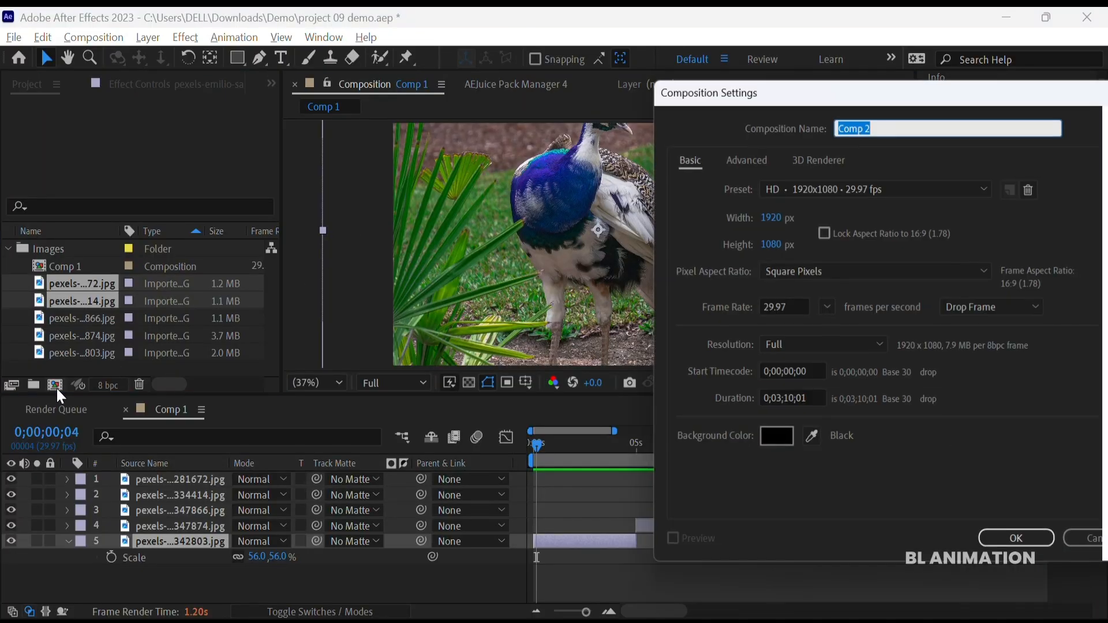
{"action": "left_click", "coordinate": [1014, 545]}
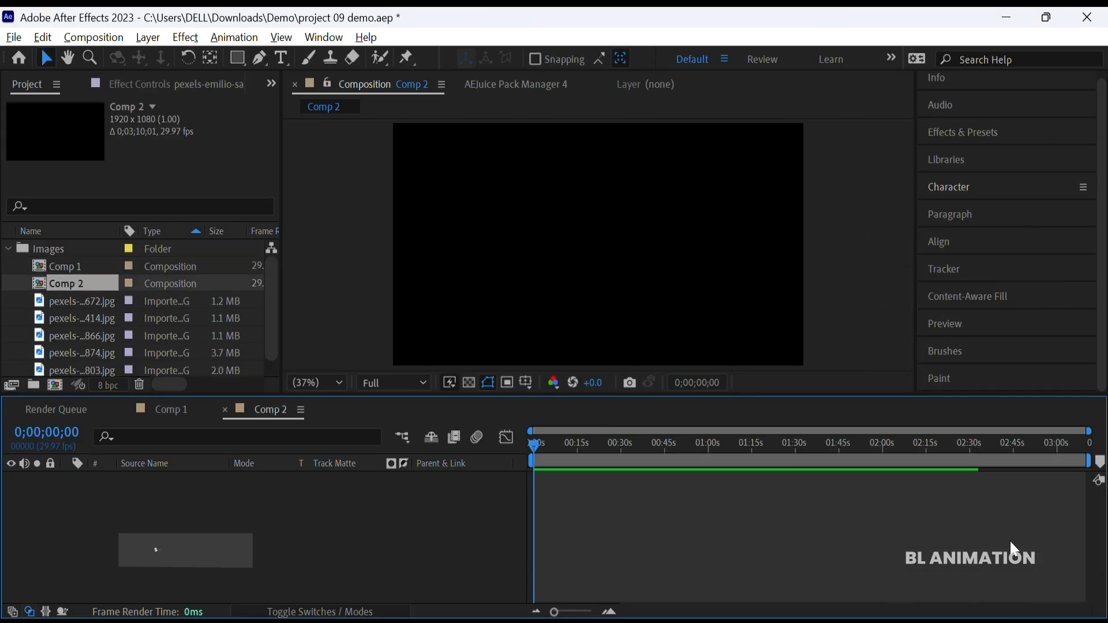
{"action": "left_click", "coordinate": [69, 308]}
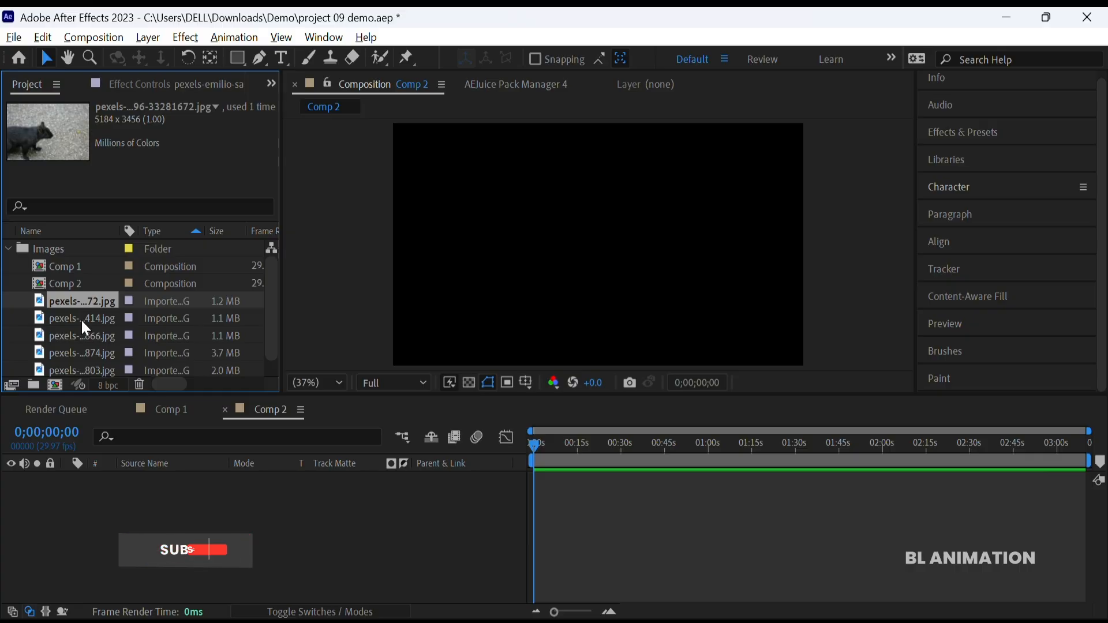
{"action": "left_click", "coordinate": [81, 318], "text": "ctrl"}
{"action": "left_click_drag", "start_coordinate": [72, 320], "coordinate": [154, 499]}
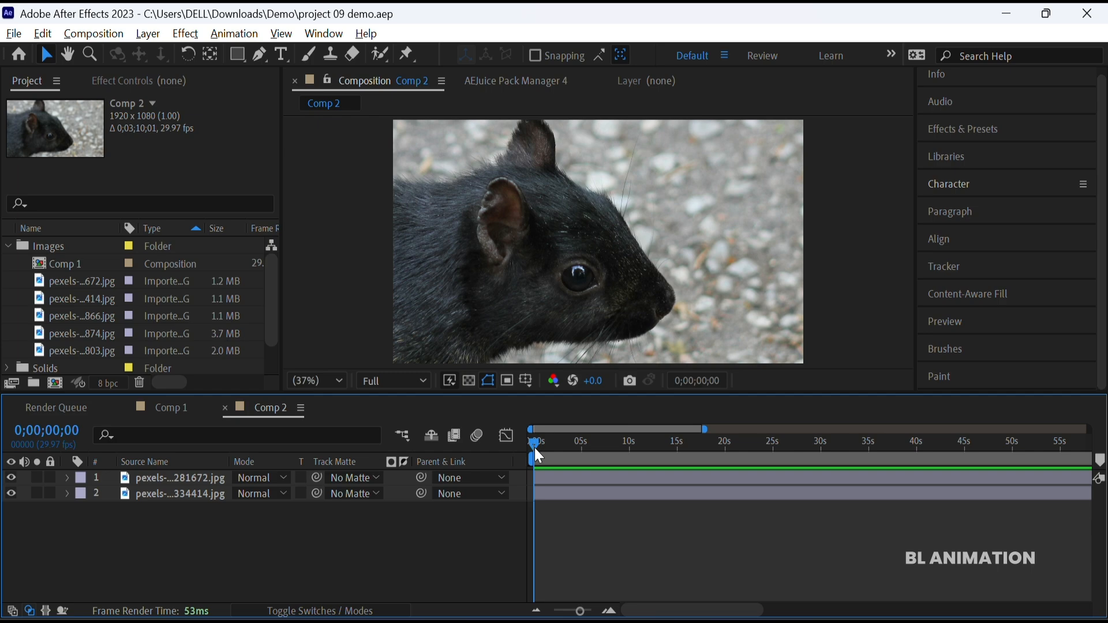
Trim both image layers to end at 0;00;05;02 and move layer 1 to start where layer 2 ends.
{"action": "left_click_drag", "start_coordinate": [535, 449], "coordinate": [583, 456]}
{"action": "left_click", "coordinate": [589, 477]}
{"action": "left_click", "coordinate": [590, 493], "text": "ctrl"}
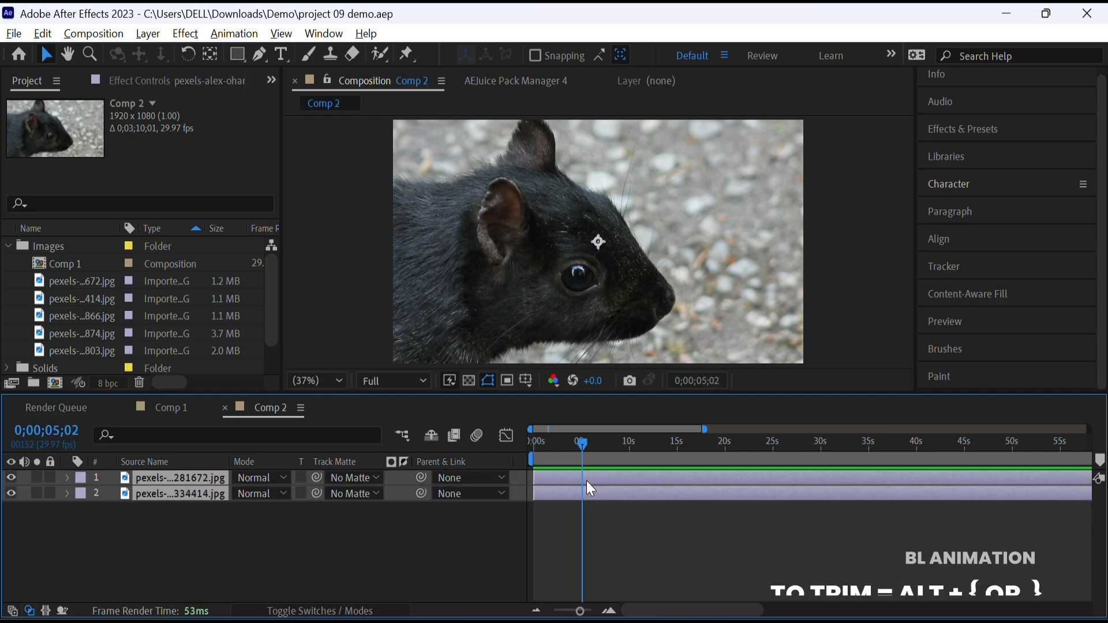
{"action": "key", "text": "alt+bracketright"}
{"action": "left_click", "coordinate": [549, 480]}
{"action": "left_click_drag", "start_coordinate": [548, 481], "coordinate": [601, 486]}
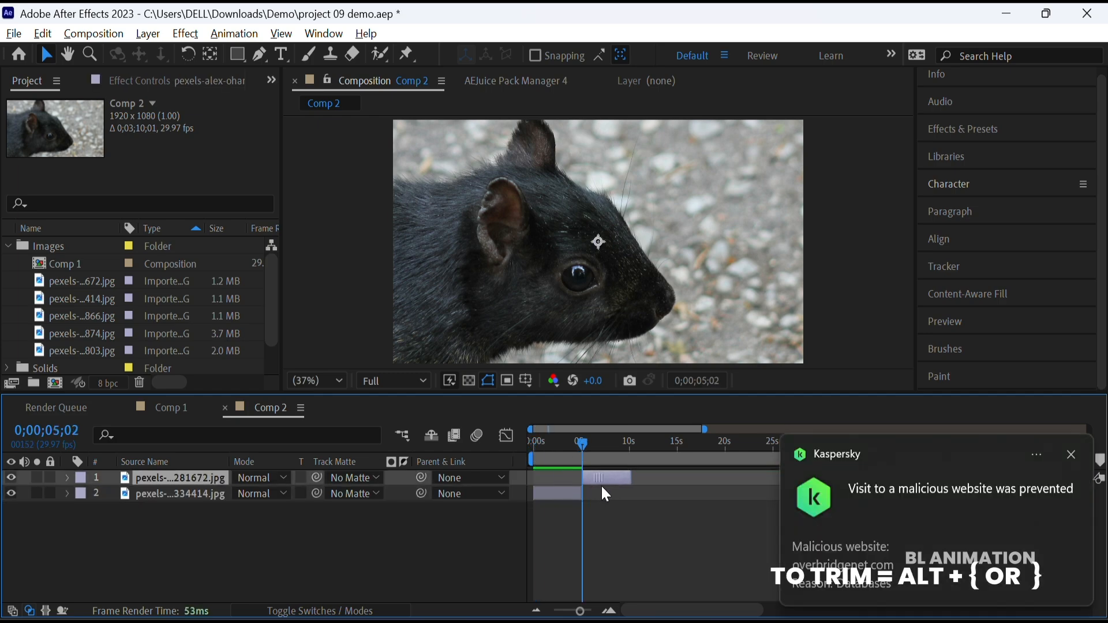
{"action": "left_click", "coordinate": [612, 510]}
End the work area at 0;00;10;05, where layer 1 finishes.
{"action": "left_click", "coordinate": [631, 455]}
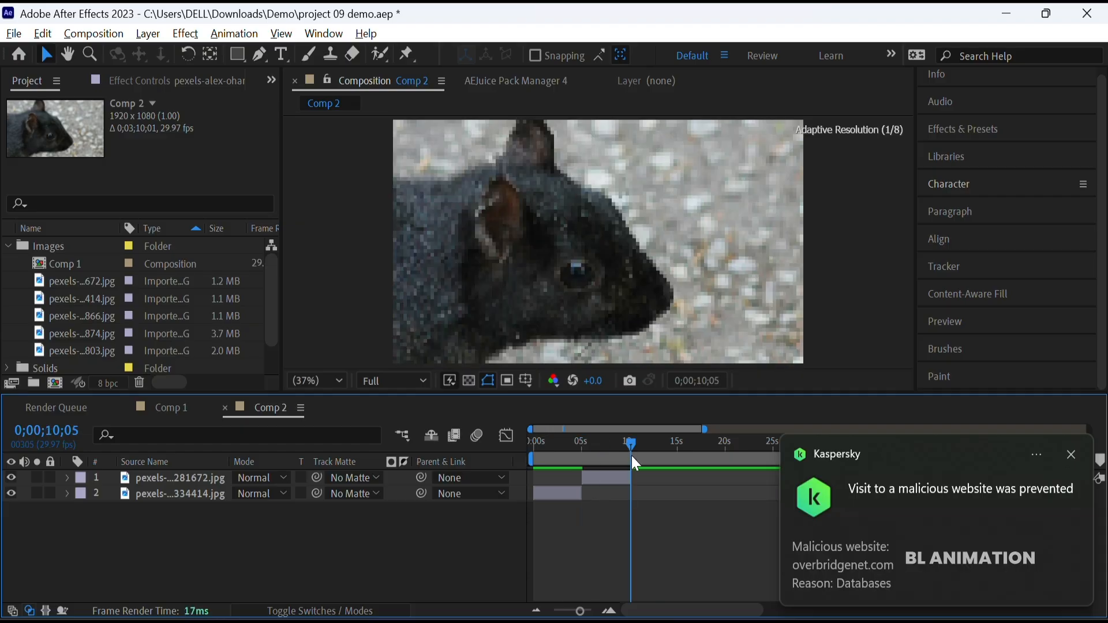
{"action": "key", "text": "n"}
{"action": "left_click_drag", "start_coordinate": [580, 611], "coordinate": [585, 611]}
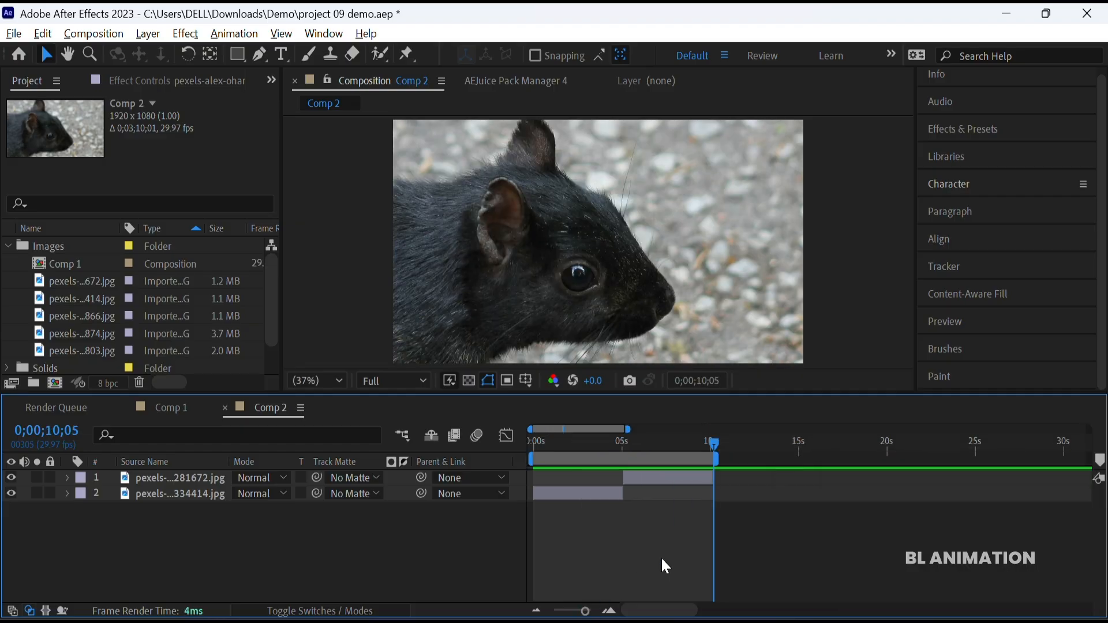
Set the Scale of layer 2 to 51% and of layer 1 to 46% so each image fits the frame.
{"action": "left_click_drag", "start_coordinate": [714, 443], "coordinate": [513, 443]}
{"action": "left_click", "coordinate": [563, 493]}
{"action": "key", "text": "s"}
{"action": "left_click_drag", "start_coordinate": [257, 508], "coordinate": [222, 509]}
{"action": "left_click", "coordinate": [629, 444]}
{"action": "left_click", "coordinate": [642, 474]}
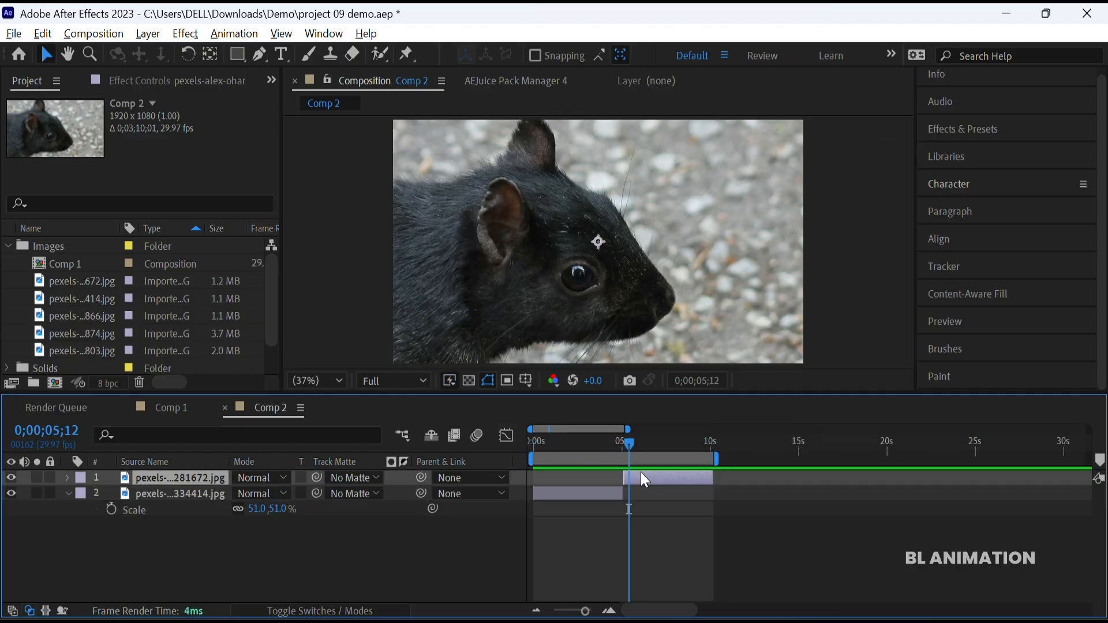
{"action": "key", "text": "s"}
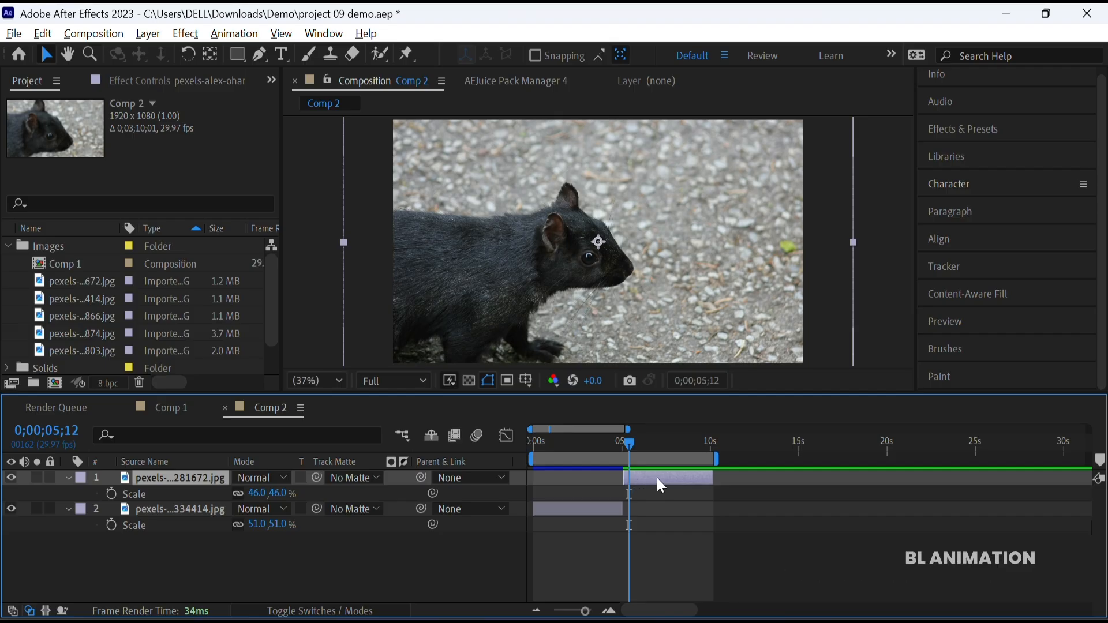
Shift layer 1 to start at 0;00;03;16, overlapping layer 2, and keyframe its Opacity at 0% there.
{"action": "left_click_drag", "start_coordinate": [659, 476], "coordinate": [638, 481]}
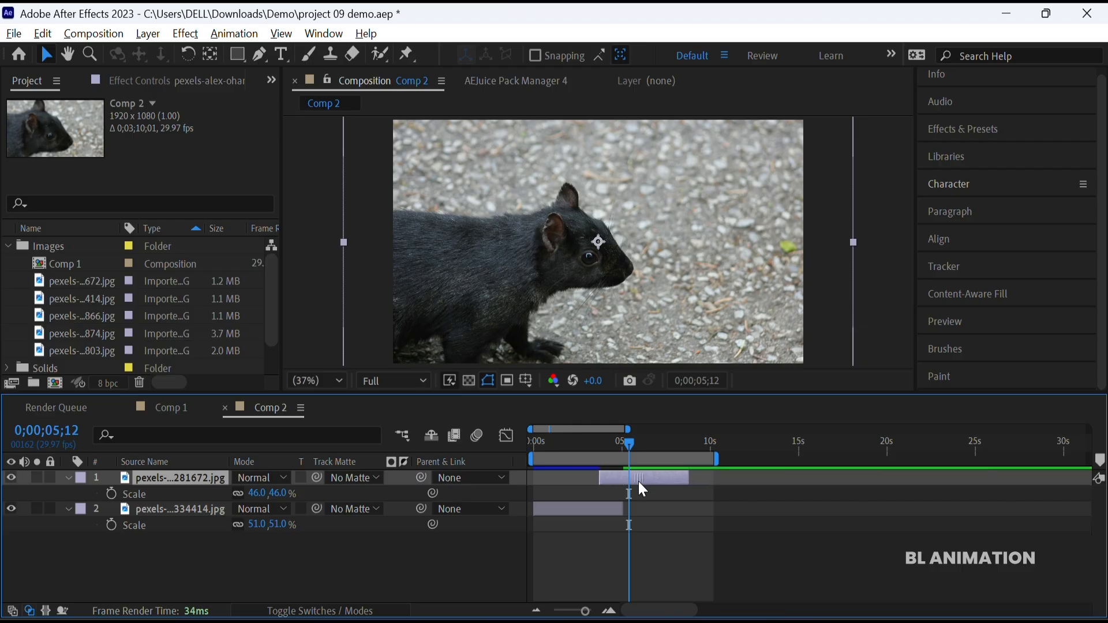
{"action": "left_click_drag", "start_coordinate": [633, 442], "coordinate": [596, 451]}
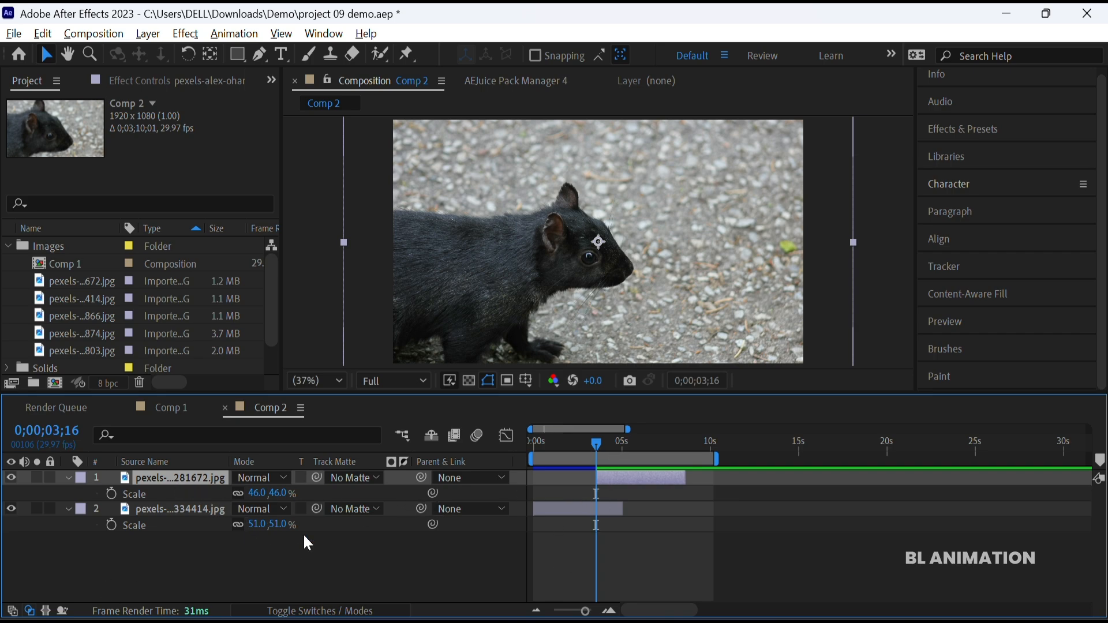
{"action": "key", "text": "t"}
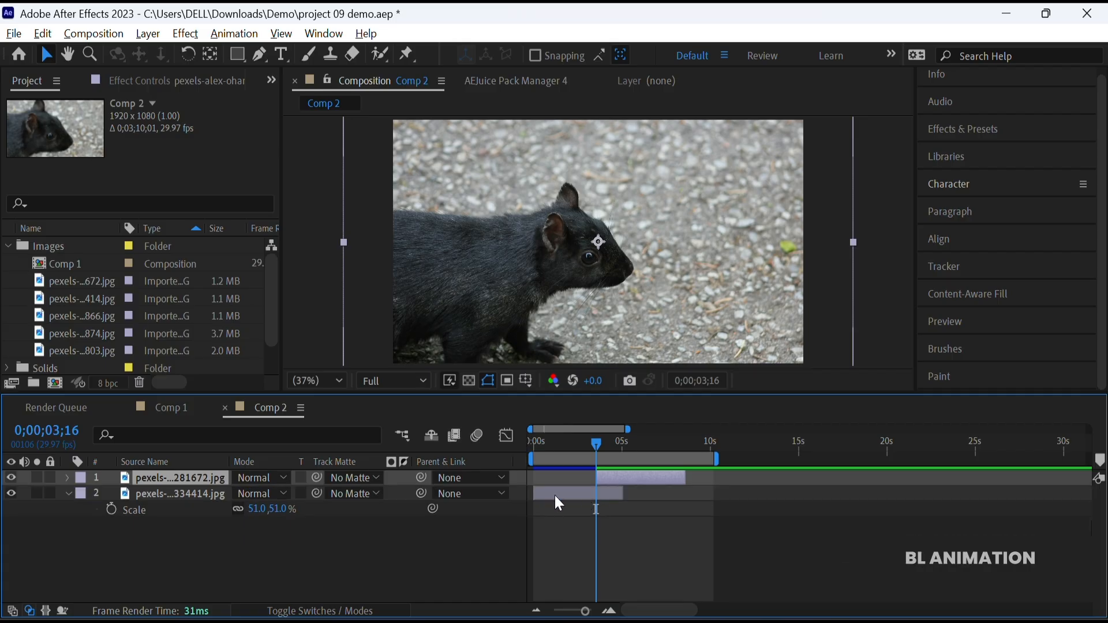
{"action": "left_click", "coordinate": [241, 494]}
{"action": "type", "text": "0"}
{"action": "key", "text": "Return"}
{"action": "key", "text": "alt+shift+t"}
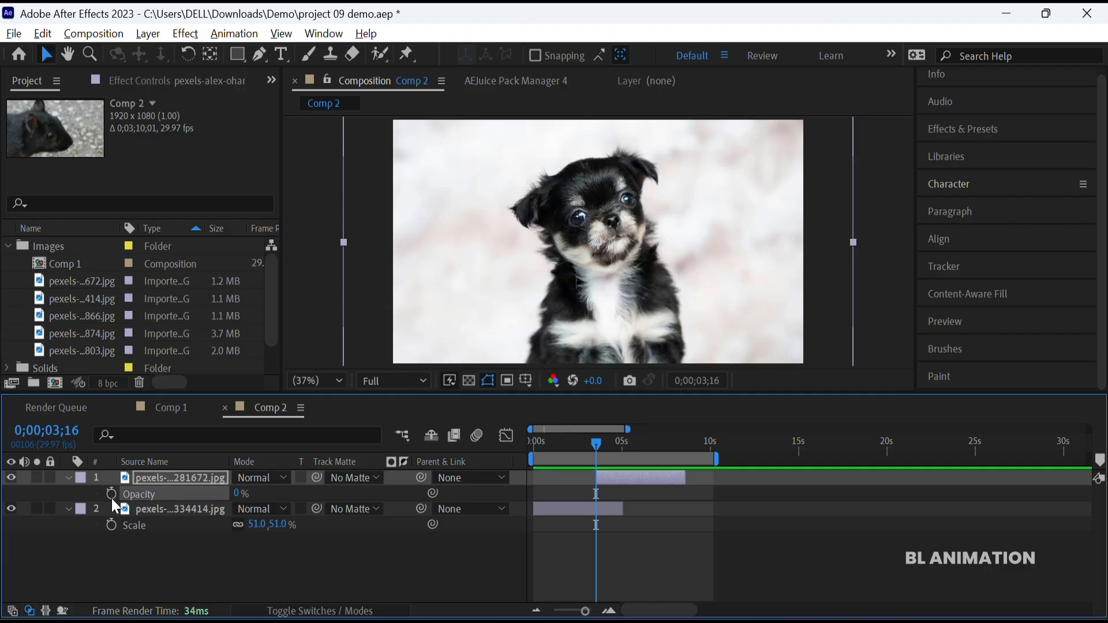
Add a 100% Opacity keyframe to layer 1 at 0;00;05;02, where layer 2 ends.
{"action": "left_click_drag", "start_coordinate": [598, 458], "coordinate": [622, 457]}
{"action": "left_click", "coordinate": [595, 449]}
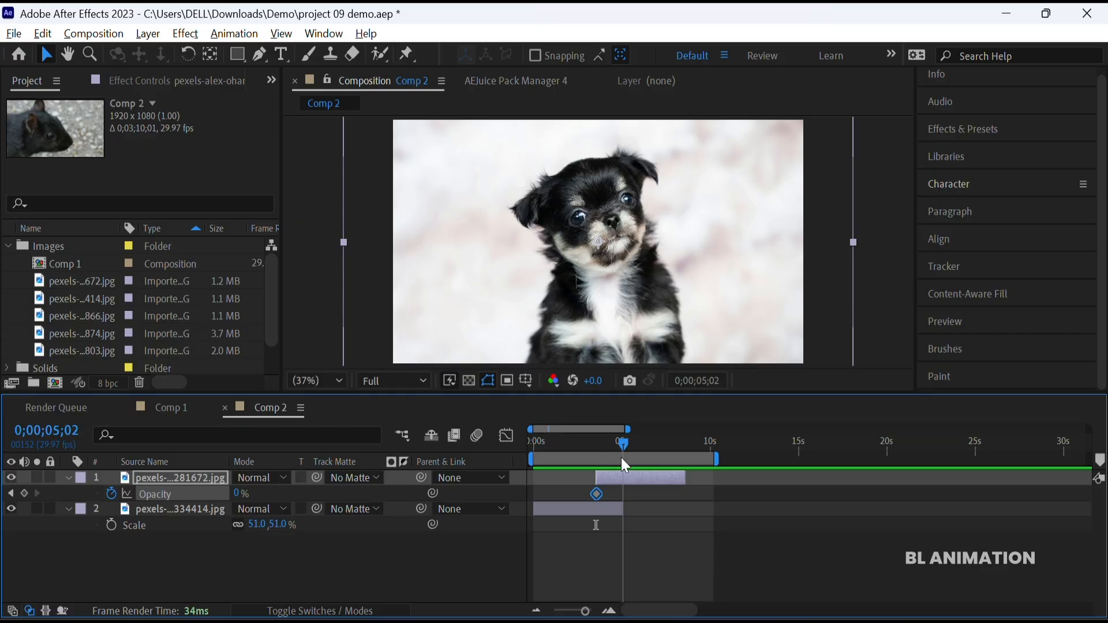
{"action": "left_click", "coordinate": [241, 494]}
{"action": "type", "text": "100"}
{"action": "key", "text": "Return"}
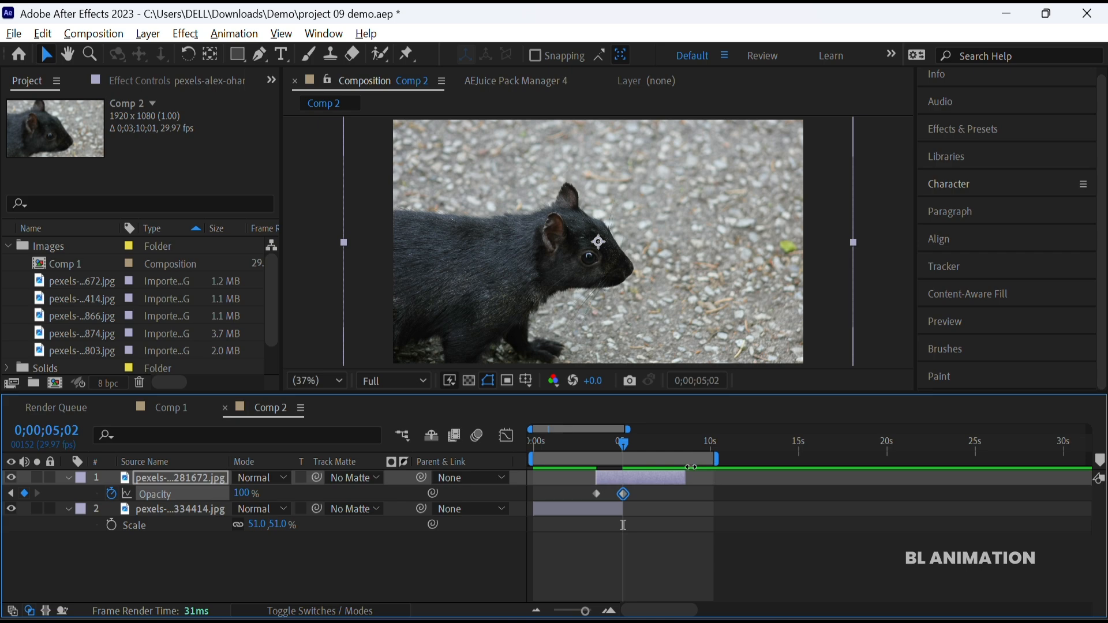
Preview the crossfade between the two images and collapse both layers' properties.
{"action": "key", "text": "Home"}
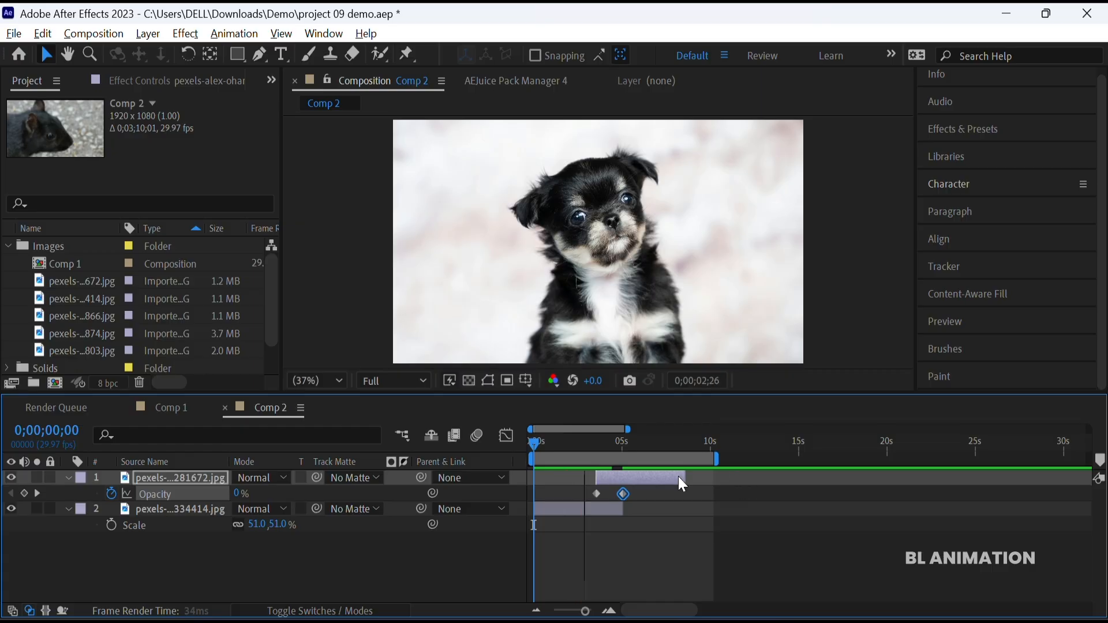
{"action": "mouse_move", "coordinate": [577, 442]}
{"action": "left_mouse_down"}
{"action": "mouse_move", "coordinate": [532, 442]}
{"action": "mouse_move", "coordinate": [576, 442]}
{"action": "mouse_move", "coordinate": [587, 454]}
{"action": "left_mouse_up"}
{"action": "key", "text": "space"}
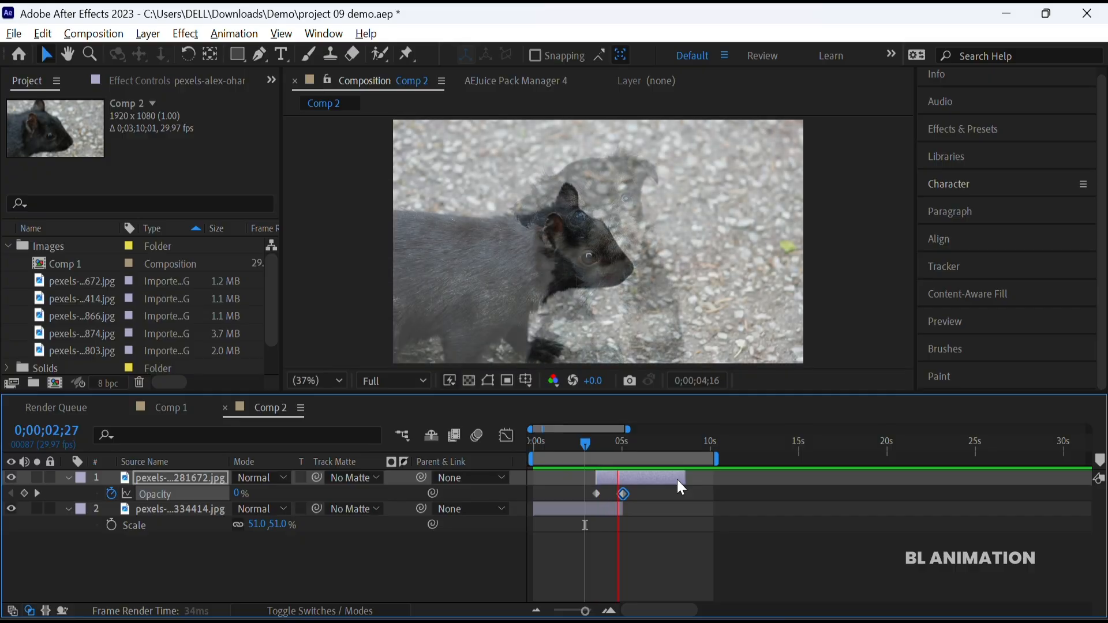
{"action": "key", "text": "space"}
{"action": "left_click_drag", "start_coordinate": [640, 452], "coordinate": [566, 441]}
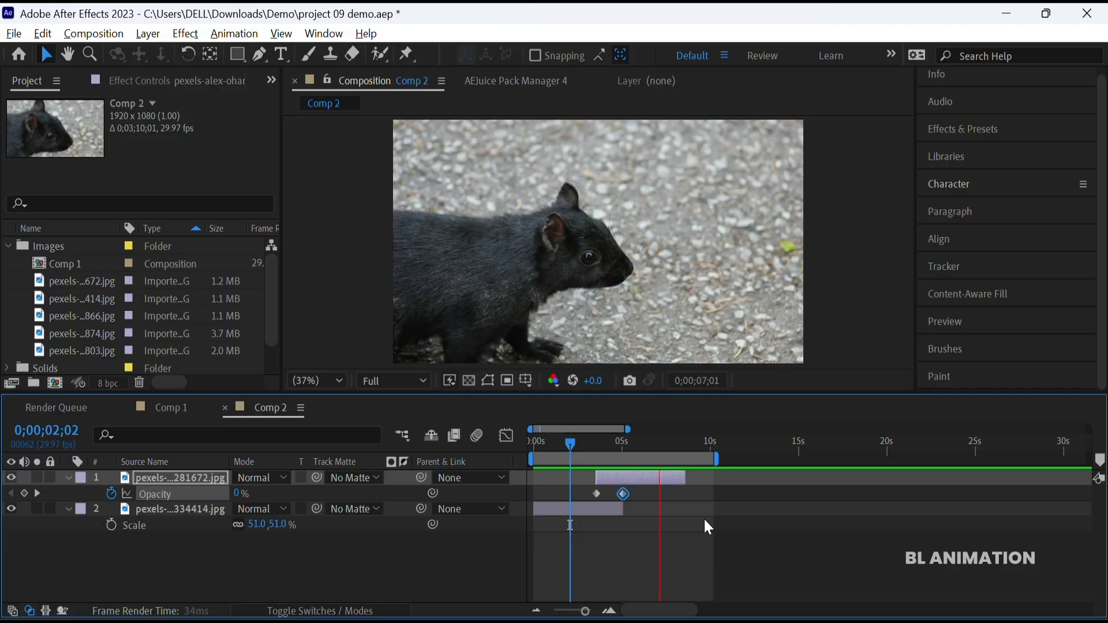
{"action": "key", "text": "space"}
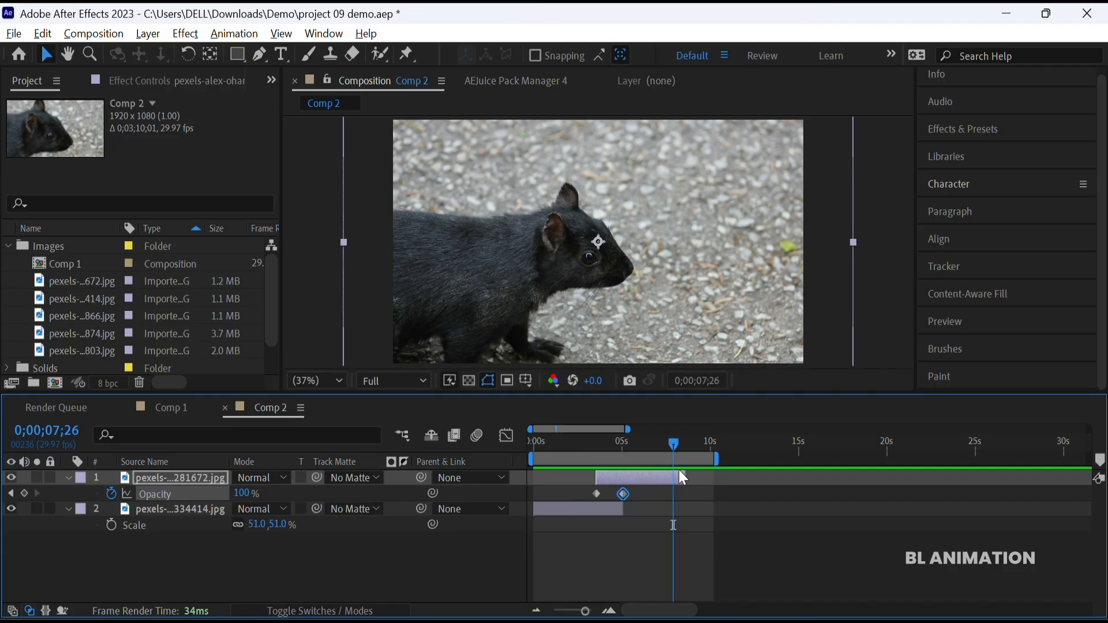
{"action": "left_click_drag", "start_coordinate": [677, 448], "coordinate": [492, 473]}
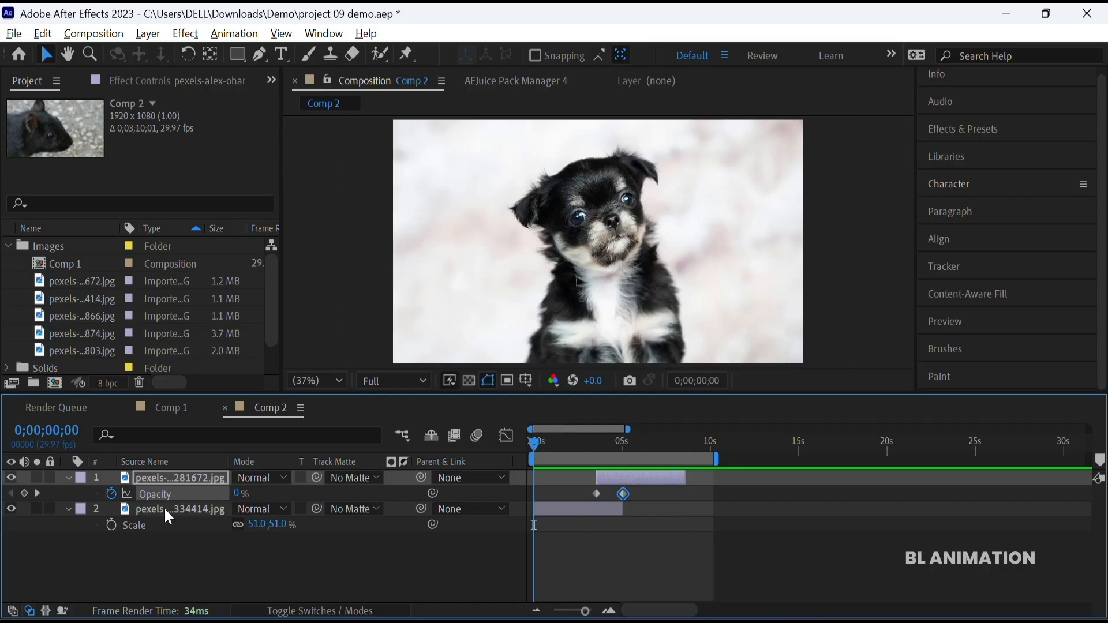
{"action": "left_click", "coordinate": [67, 478]}
{"action": "left_click", "coordinate": [67, 494]}
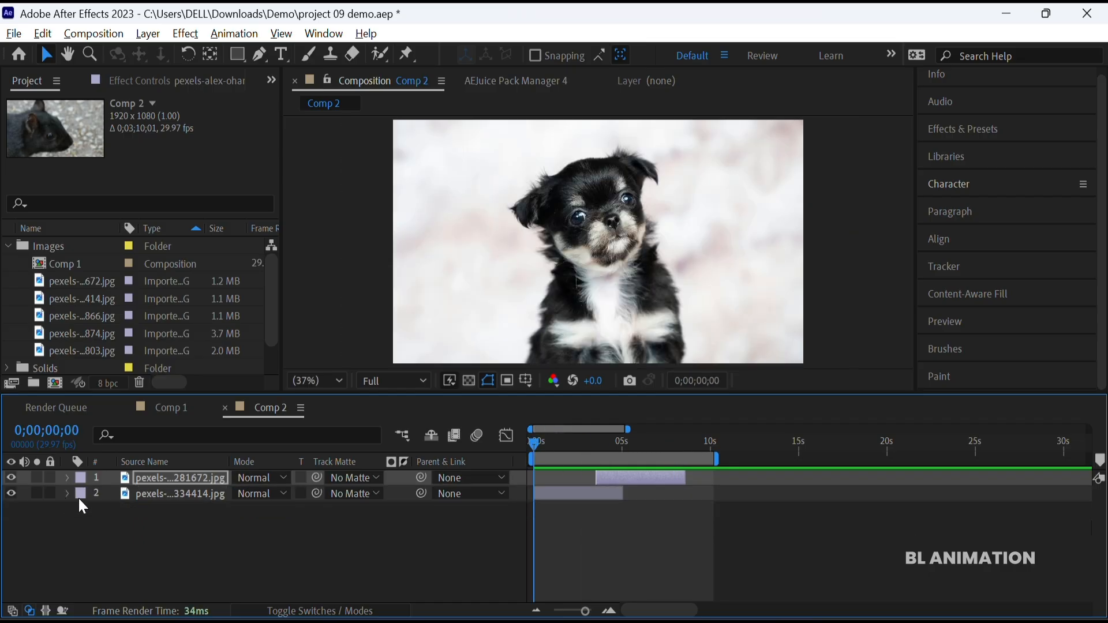
{"action": "key", "text": "space"}
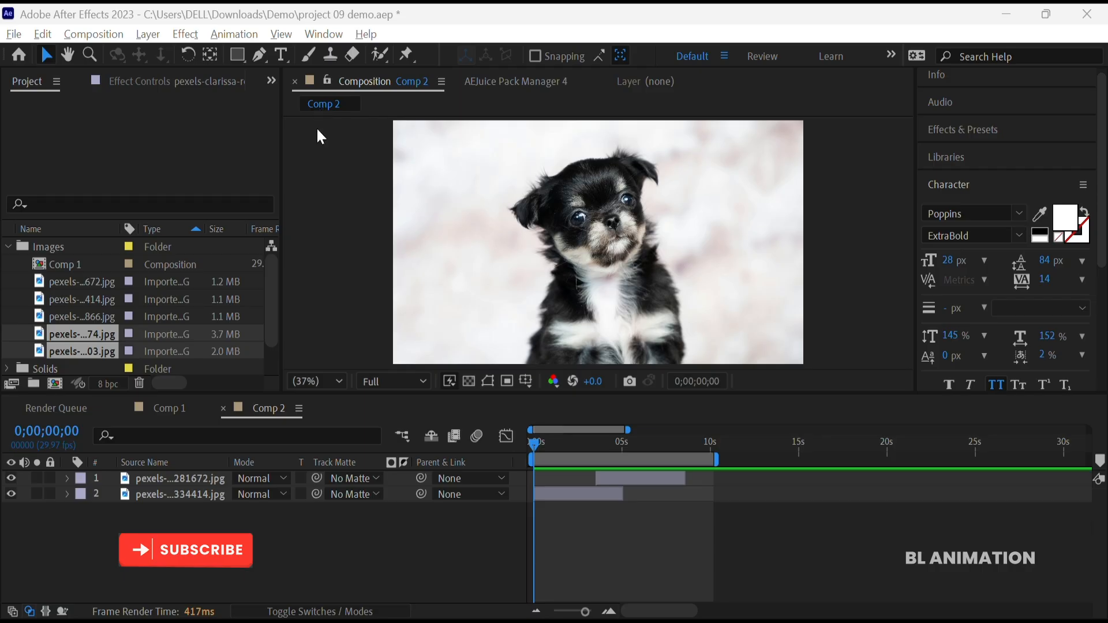
Create a third 1920 x 1080, 29.97 fps composition and add the images ending in 874.jpg and 803.jpg to its timeline.
{"action": "left_click", "coordinate": [55, 384]}
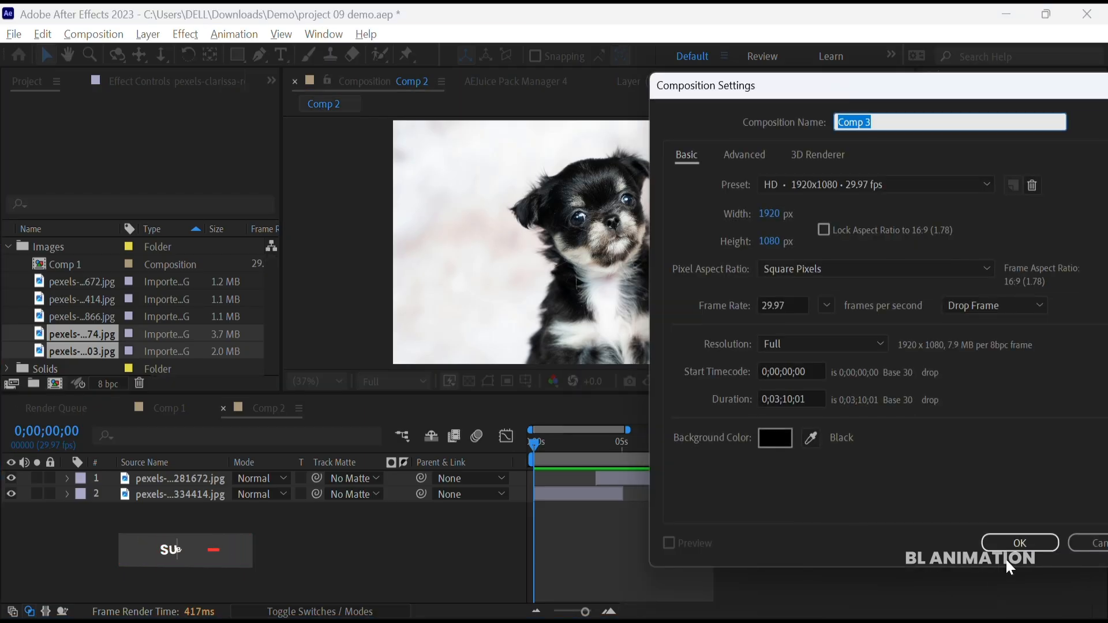
{"action": "left_click", "coordinate": [1018, 542]}
{"action": "left_click_drag", "start_coordinate": [78, 369], "coordinate": [195, 518]}
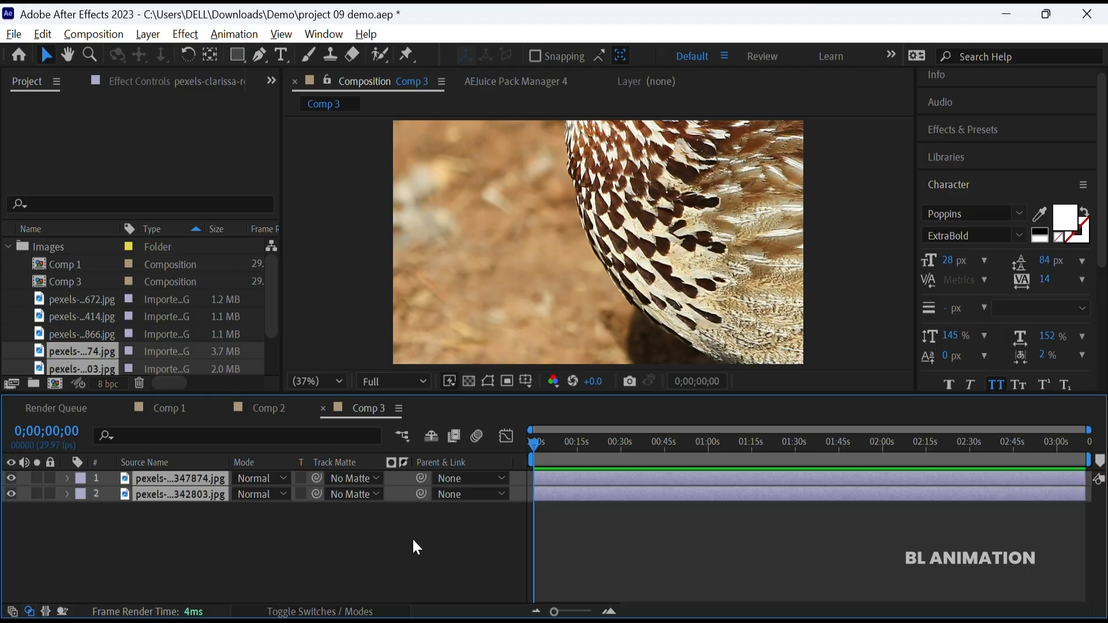
Trim both layers at 0;00;04;29, place layer 1 directly after layer 2, and end the work area at about 10 seconds.
{"action": "left_click_drag", "start_coordinate": [555, 611], "coordinate": [584, 611]}
{"action": "left_click", "coordinate": [602, 453]}
{"action": "key", "text": "alt+bracketright"}
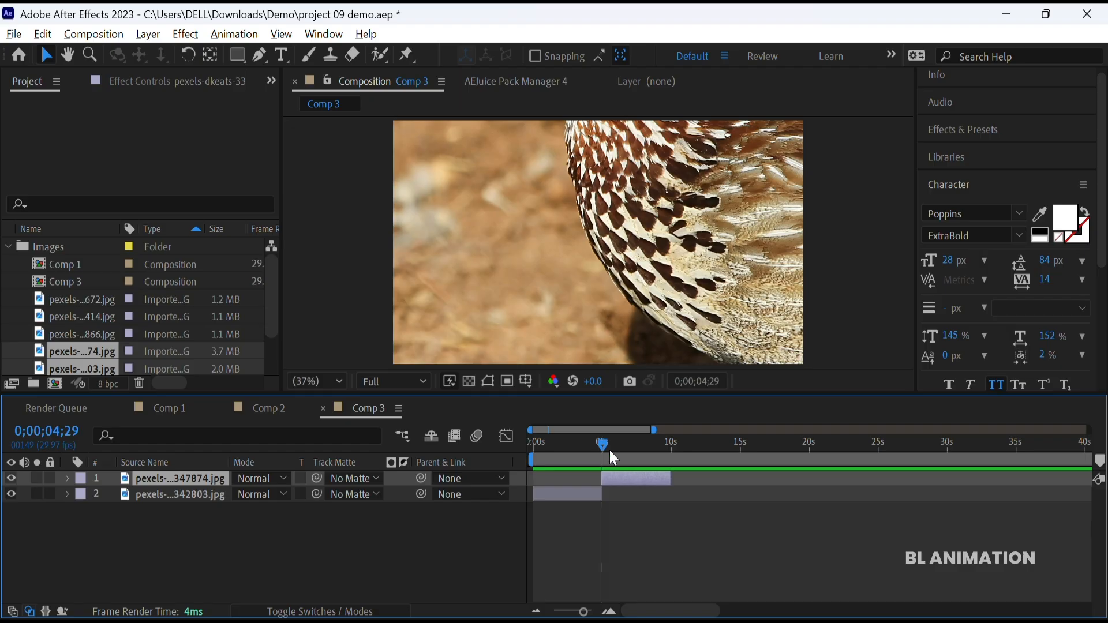
{"action": "mouse_move", "coordinate": [603, 446]}
{"action": "left_mouse_down"}
{"action": "mouse_move", "coordinate": [671, 458]}
{"action": "mouse_move", "coordinate": [588, 455]}
{"action": "left_mouse_up"}
{"action": "key", "text": "n"}
Set the Scale of layer 2 to 42% and of layer 1 to 38%.
{"action": "left_click", "coordinate": [565, 494]}
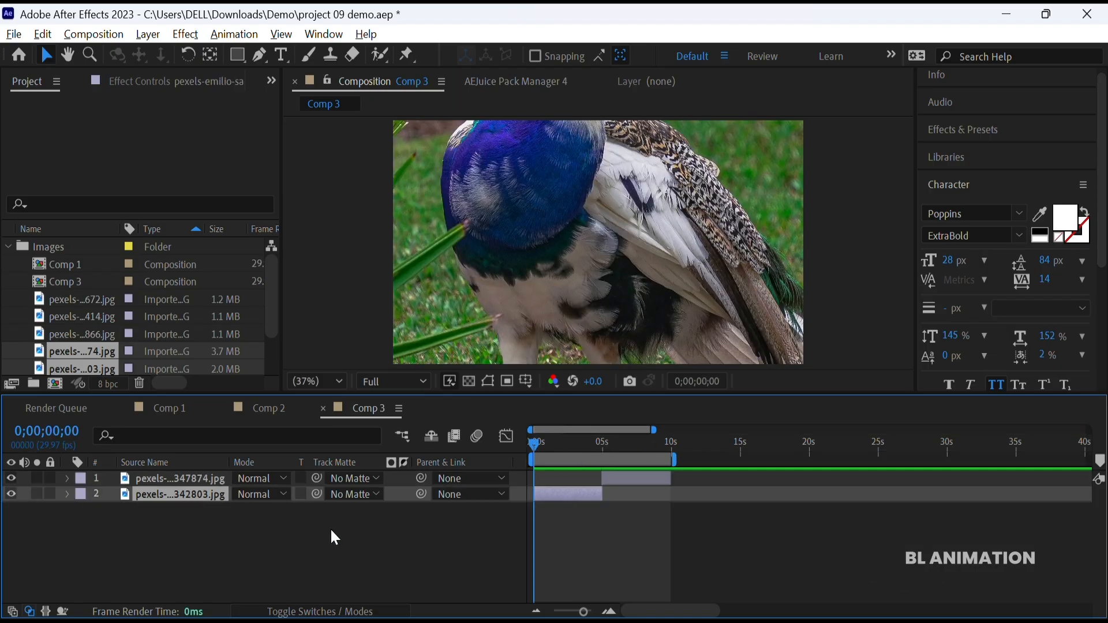
{"action": "key", "text": "s"}
{"action": "left_click_drag", "start_coordinate": [534, 449], "coordinate": [613, 447]}
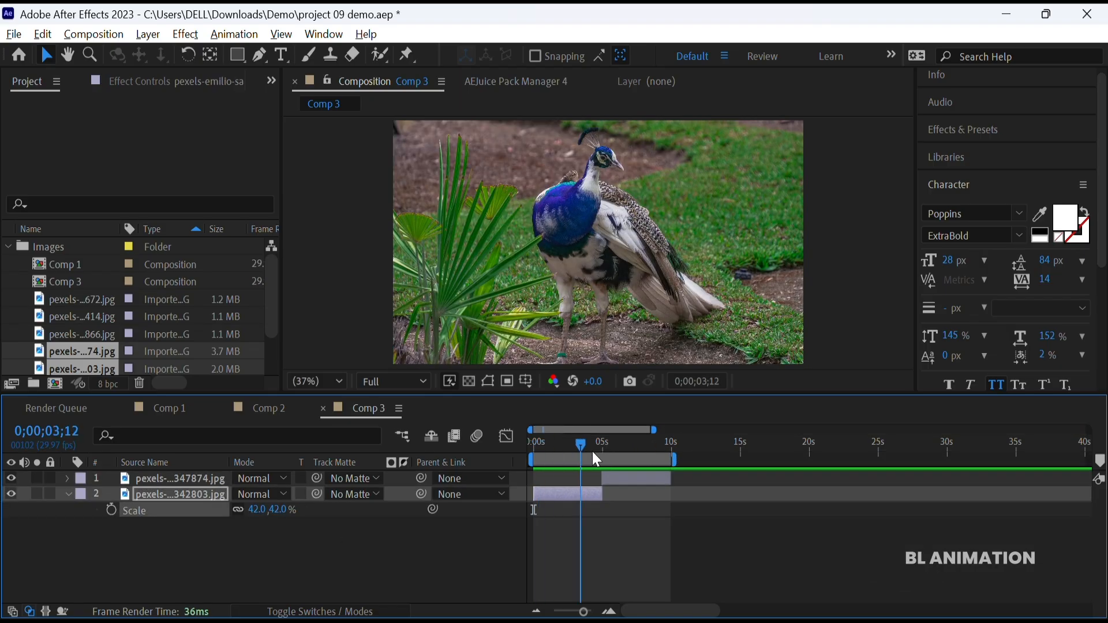
{"action": "left_click", "coordinate": [190, 478]}
{"action": "key", "text": "s"}
{"action": "left_click_drag", "start_coordinate": [262, 495], "coordinate": [226, 494]}
Animate layer 2's Scale with a keyframe at 0;00;00;00 and a 53% keyframe near the end of the layer.
{"action": "left_click_drag", "start_coordinate": [618, 452], "coordinate": [479, 454]}
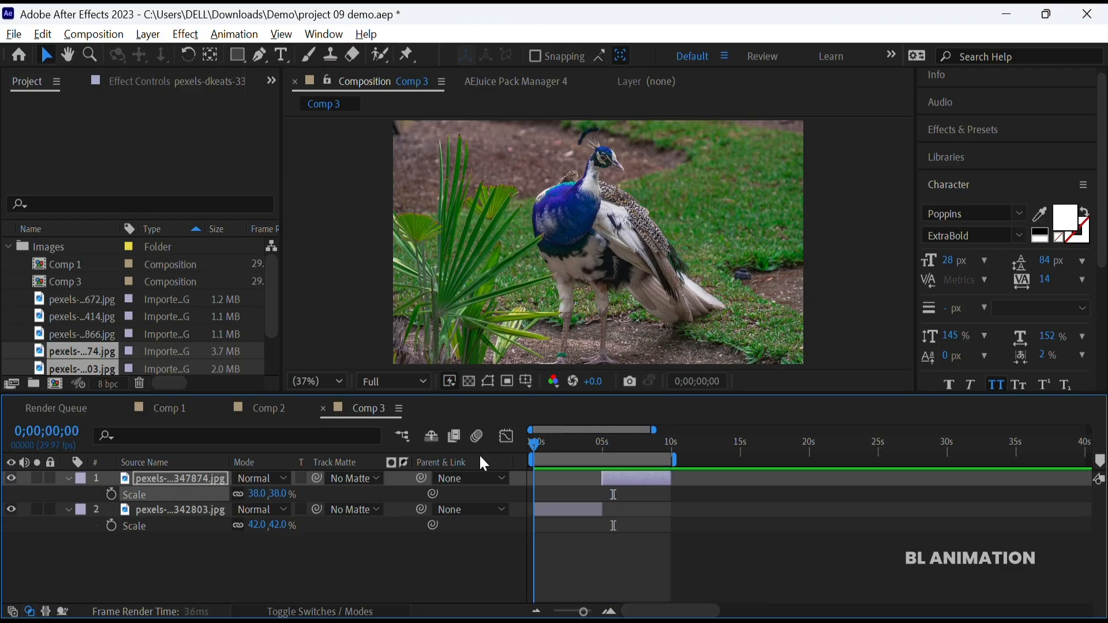
{"action": "left_click", "coordinate": [112, 525]}
{"action": "left_click", "coordinate": [582, 455]}
{"action": "left_click_drag", "start_coordinate": [582, 454], "coordinate": [602, 456]}
{"action": "left_click_drag", "start_coordinate": [280, 526], "coordinate": [285, 527]}
{"action": "left_click_drag", "start_coordinate": [285, 526], "coordinate": [291, 527]}
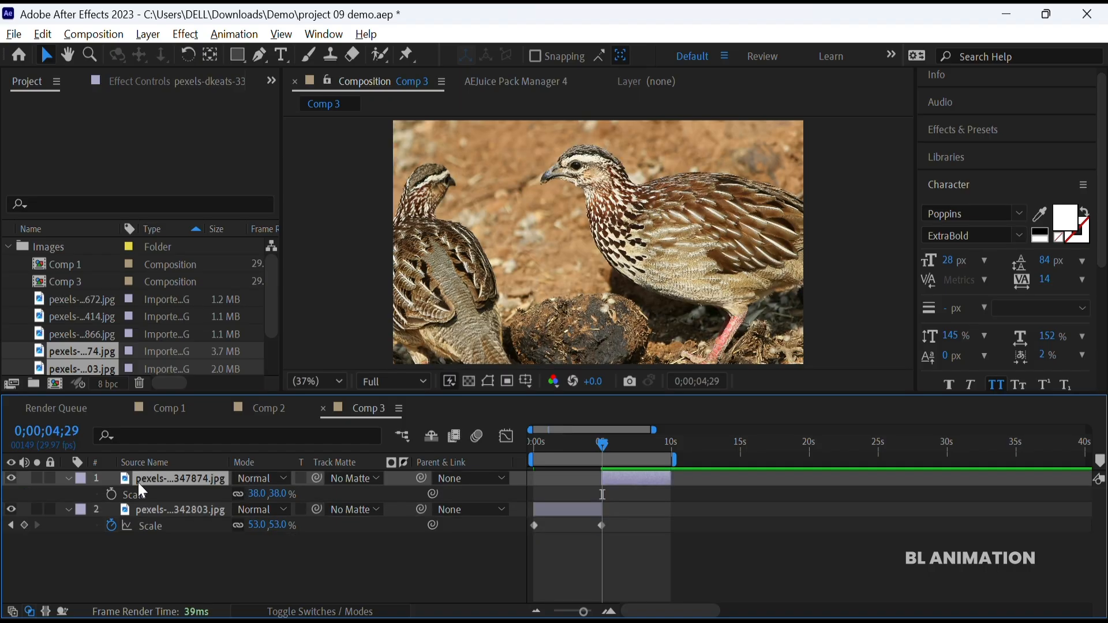
Animate layer 1's Scale with a keyframe at 0;00;04;29 and a 48% keyframe at 0;00;09;28.
{"action": "left_click", "coordinate": [110, 494]}
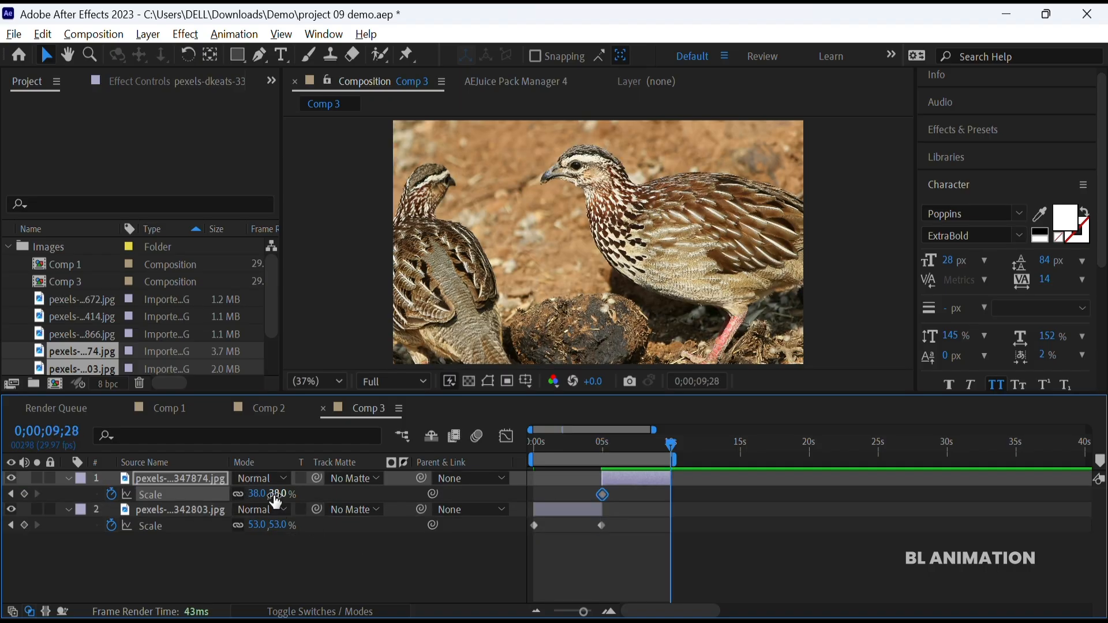
{"action": "left_click_drag", "start_coordinate": [274, 495], "coordinate": [285, 495]}
{"action": "left_click_drag", "start_coordinate": [584, 611], "coordinate": [586, 612]}
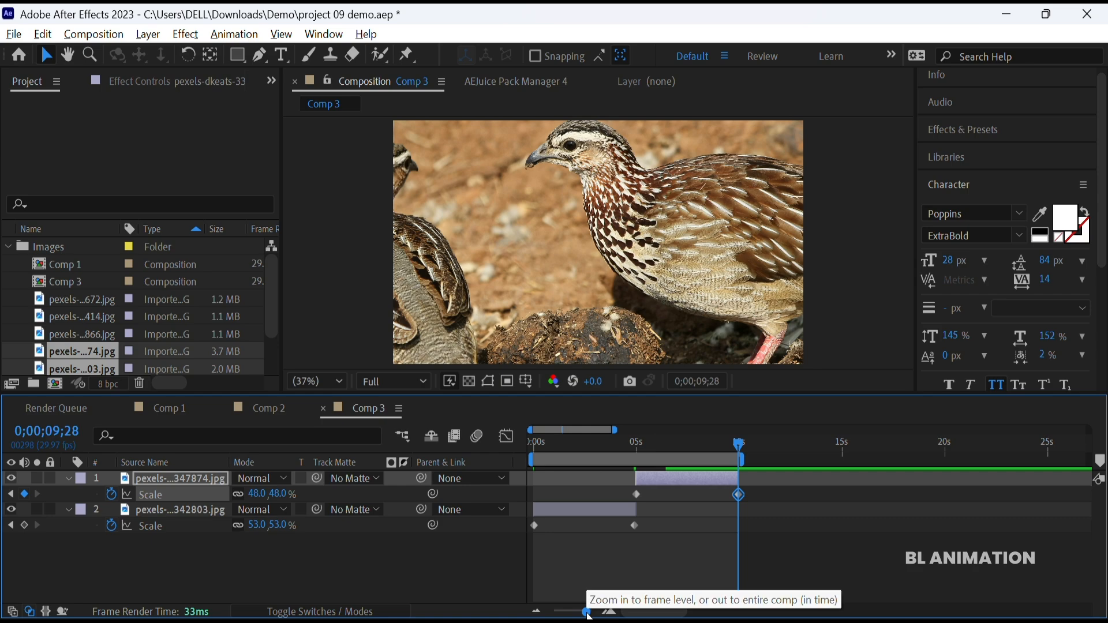
Create a white 1920 x 1080 solid above the images and cut off its part after 0;00;03;01.
{"action": "left_click", "coordinate": [861, 529]}
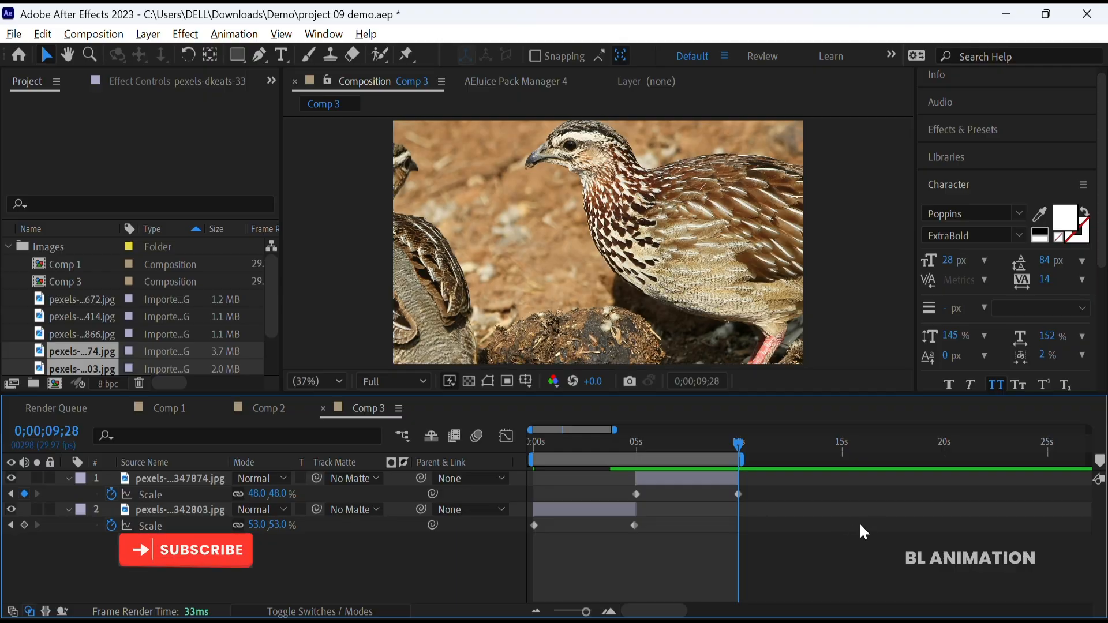
{"action": "key", "text": "ctrl+y"}
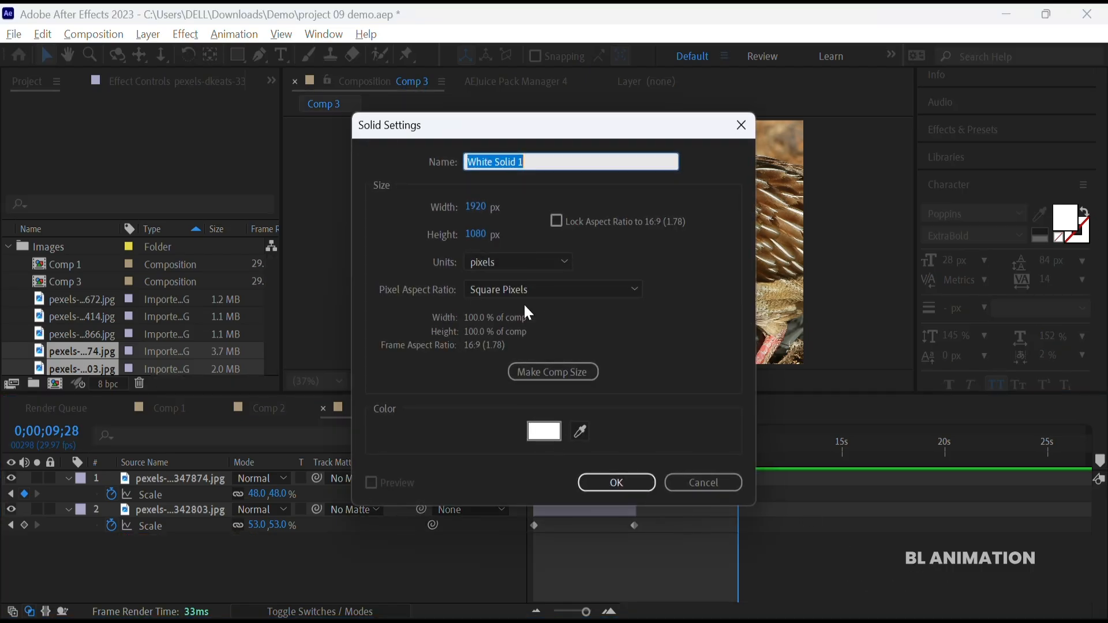
{"action": "left_click", "coordinate": [614, 482]}
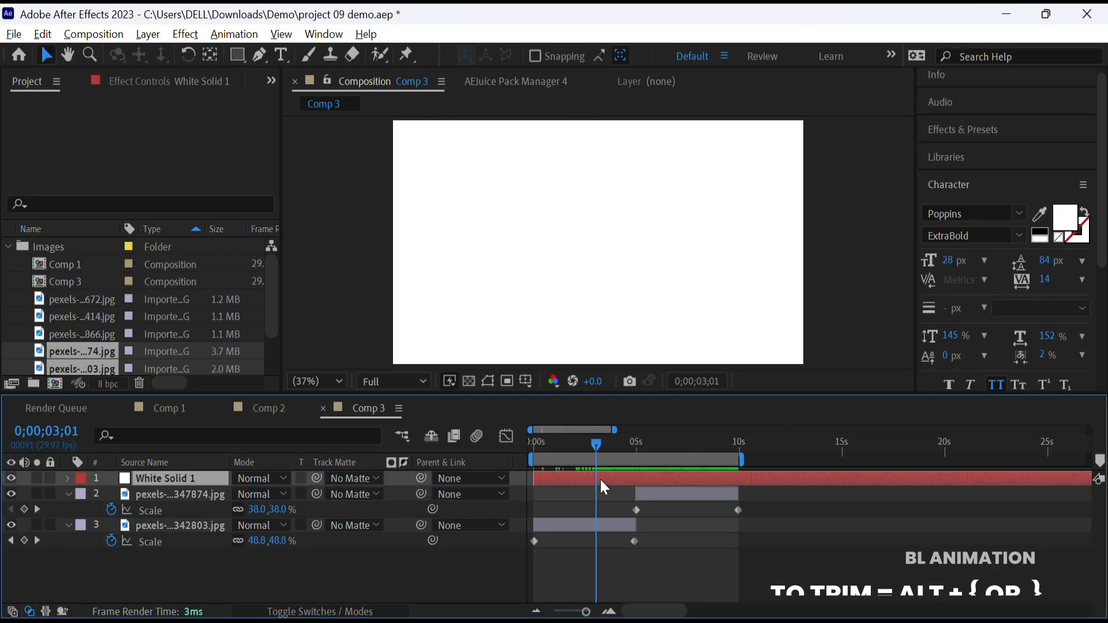
{"action": "key", "text": "ctrl+shift+d"}
{"action": "key", "text": "Delete"}
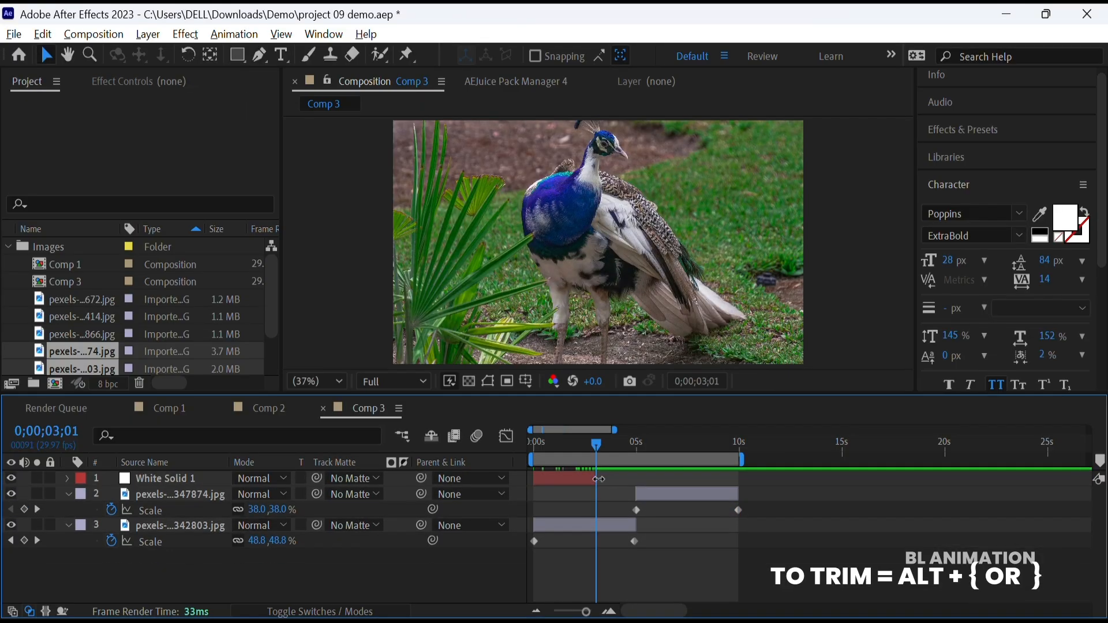
Move the white solid over the cut between the two images and add a Position keyframe to it at 0;00;04;27.
{"action": "left_click", "coordinate": [572, 482]}
{"action": "left_click_drag", "start_coordinate": [567, 481], "coordinate": [642, 485]}
{"action": "left_click", "coordinate": [635, 445]}
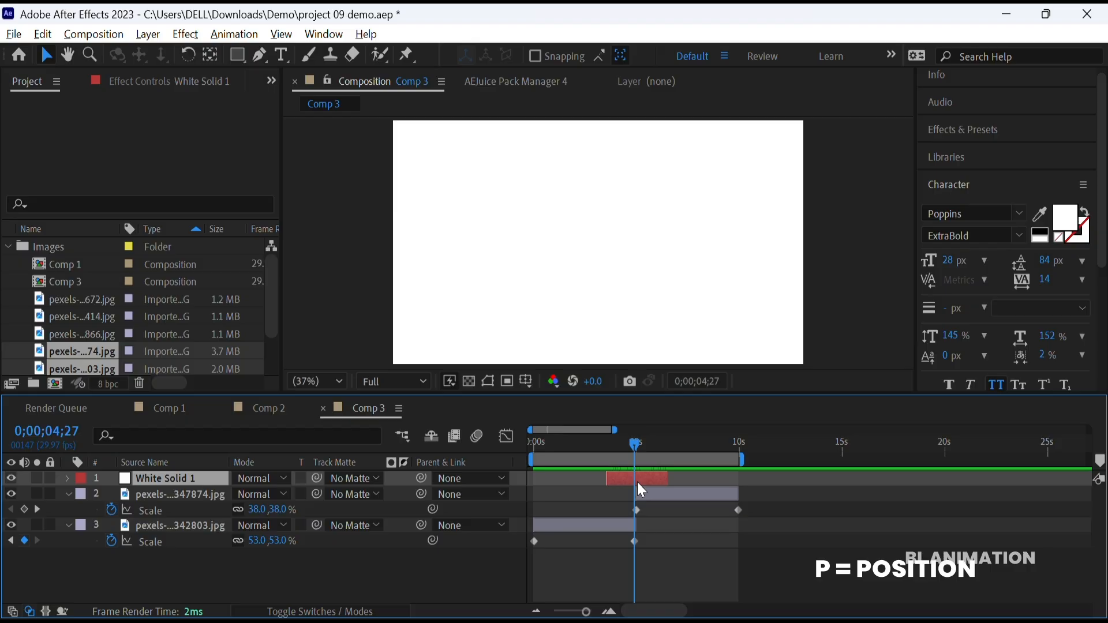
{"action": "key", "text": "p"}
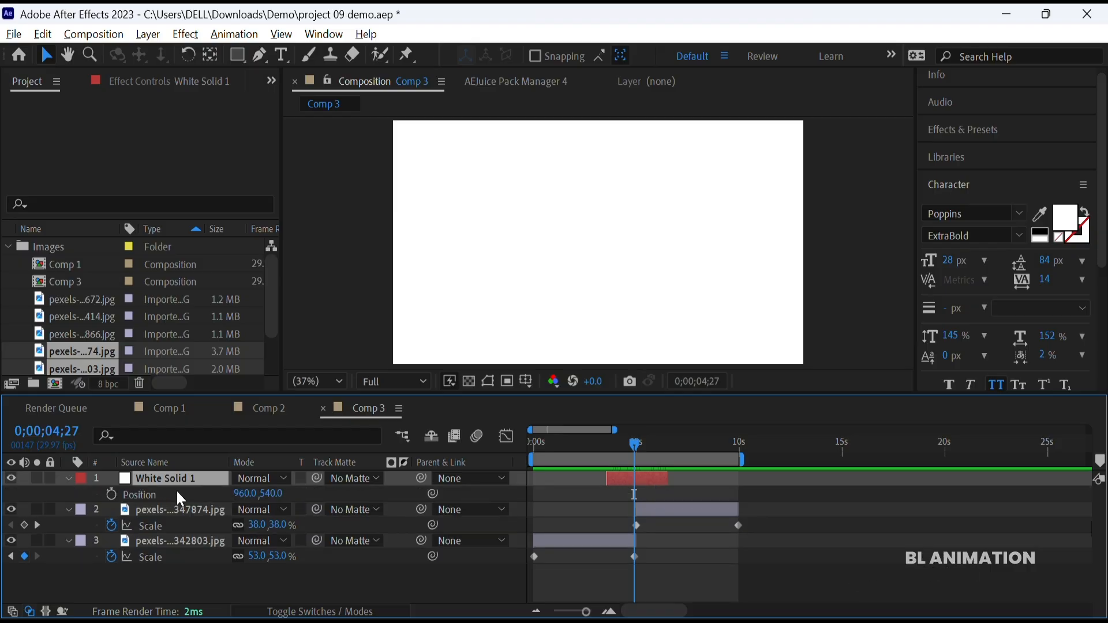
{"action": "left_click", "coordinate": [113, 495]}
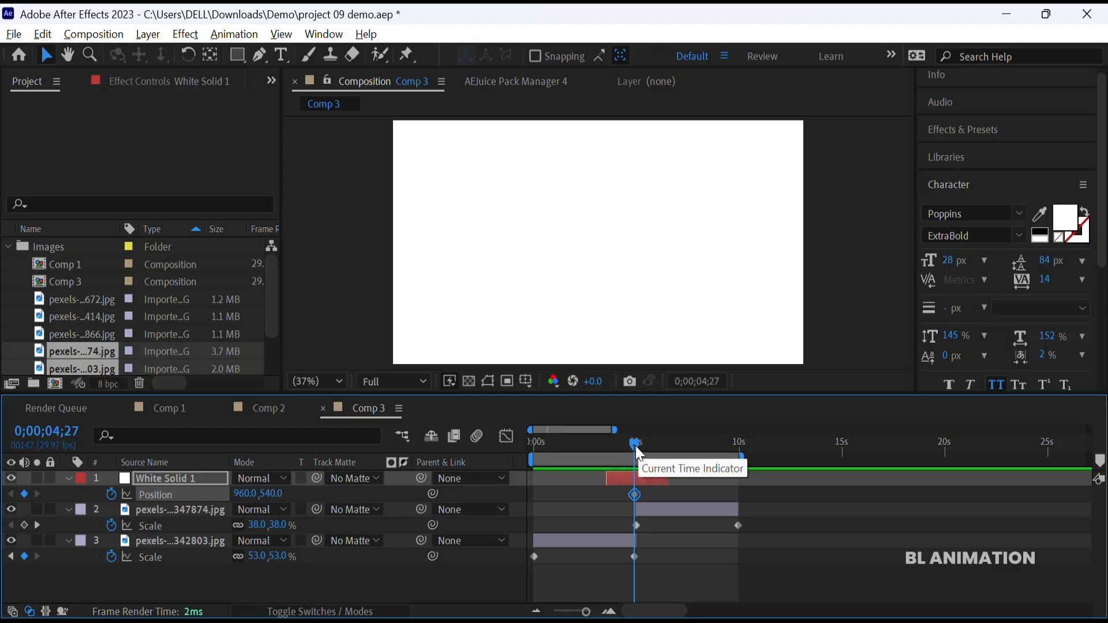
Keyframe the white solid's Position at -1080, 540 on 0;00;03;16 and at 3260, 540 on 0;00;06;16.
{"action": "left_click_drag", "start_coordinate": [635, 446], "coordinate": [617, 448]}
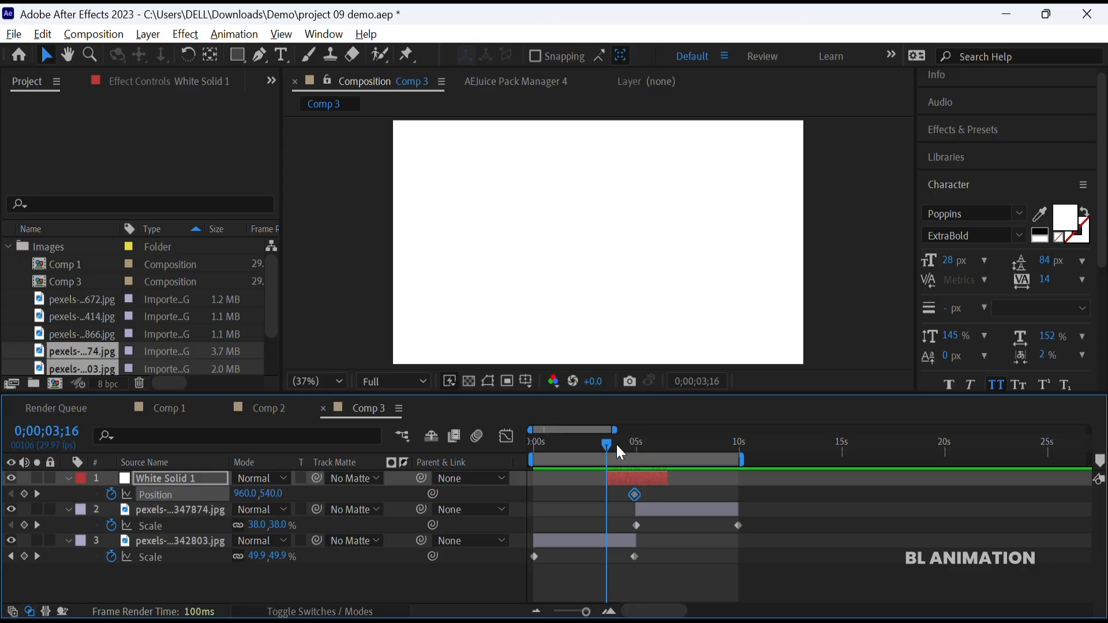
{"action": "left_click_drag", "start_coordinate": [245, 494], "coordinate": [75, 508]}
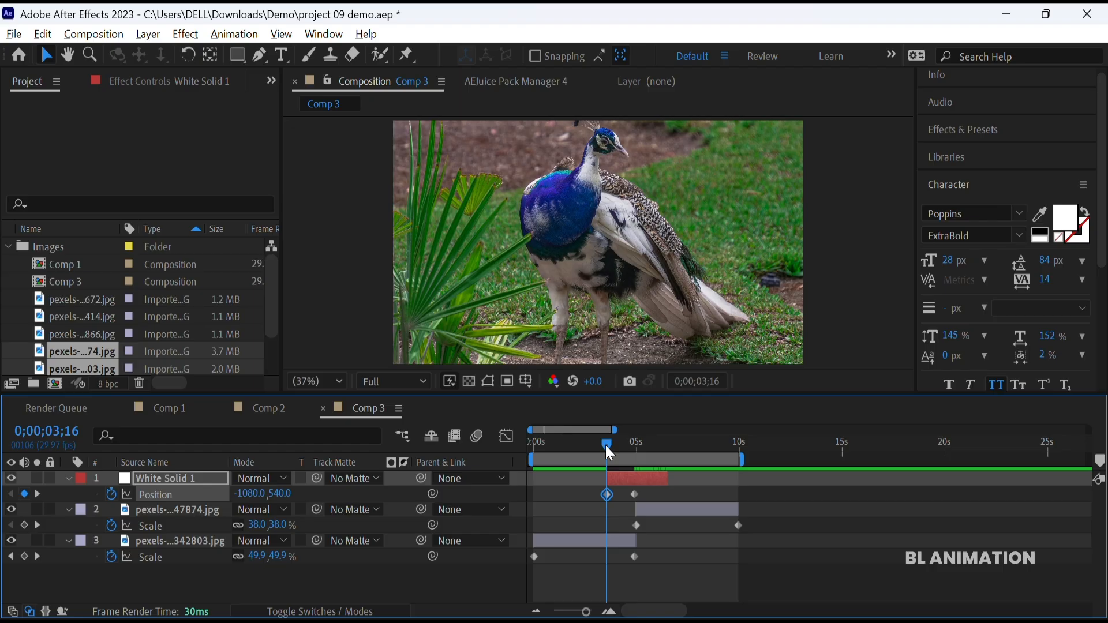
{"action": "left_click_drag", "start_coordinate": [605, 446], "coordinate": [669, 459]}
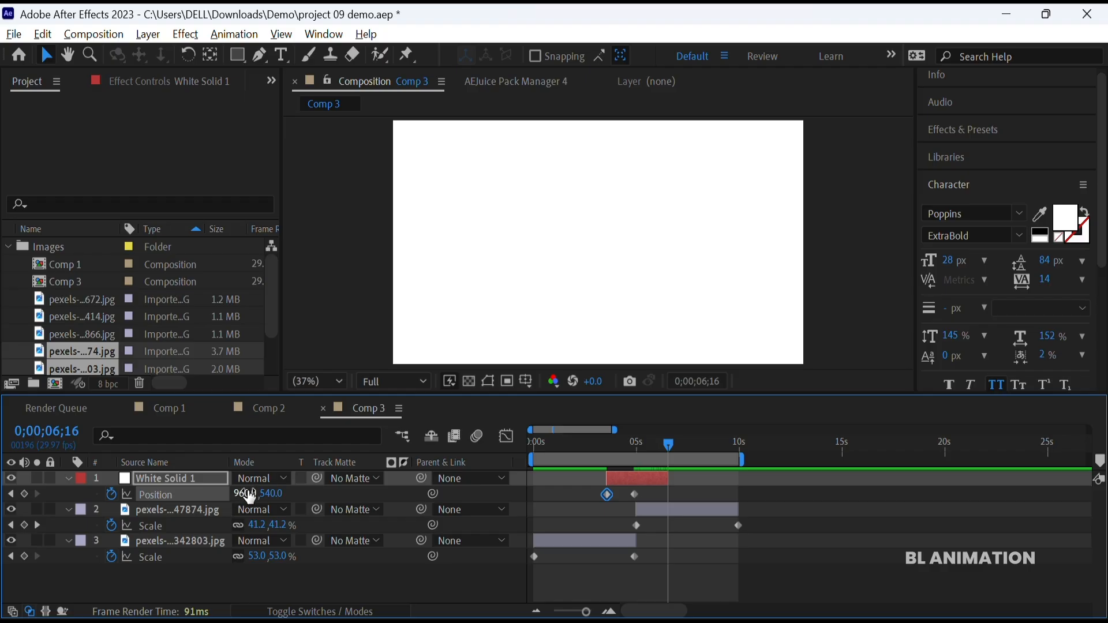
{"action": "left_click_drag", "start_coordinate": [247, 495], "coordinate": [577, 466]}
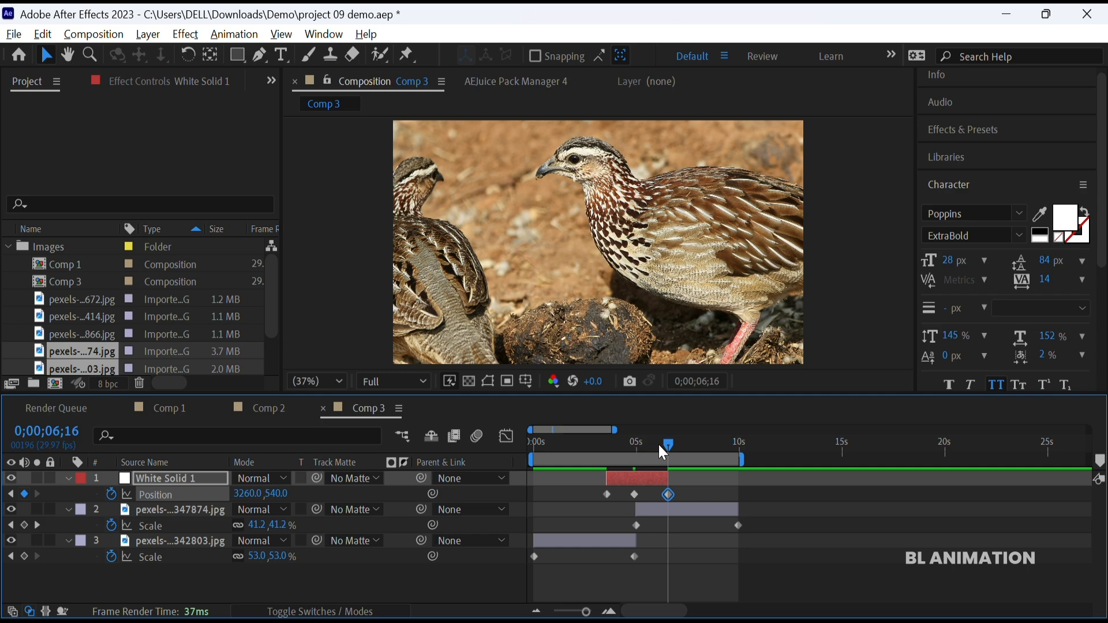
Scrub and play back Comp 3 to preview the white solid's transition between the two images.
{"action": "left_click_drag", "start_coordinate": [660, 444], "coordinate": [603, 448]}
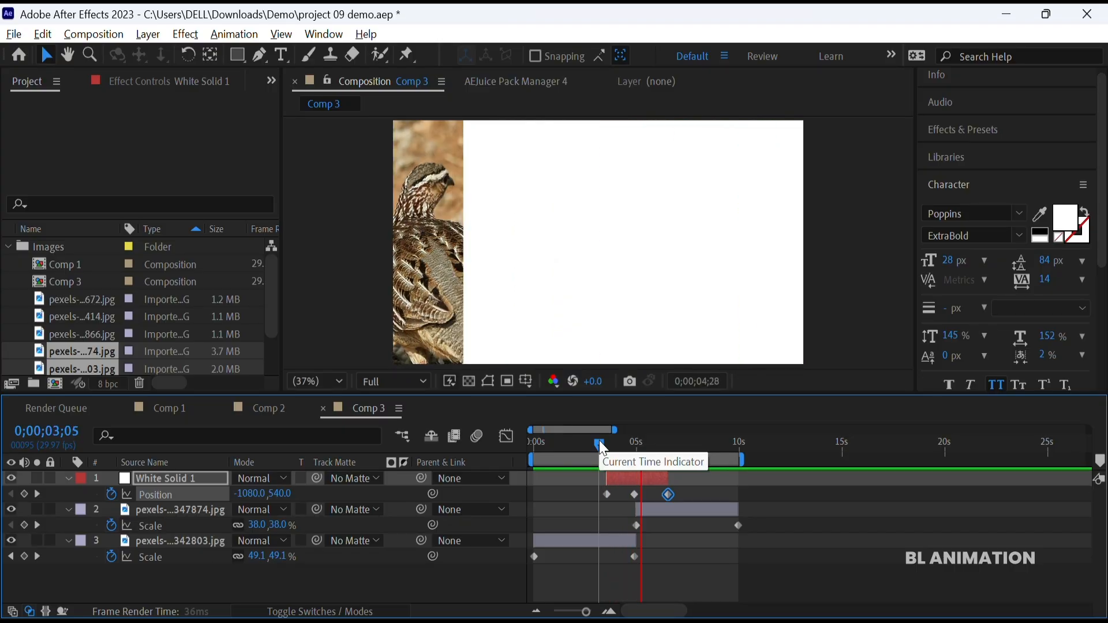
{"action": "left_click", "coordinate": [669, 444]}
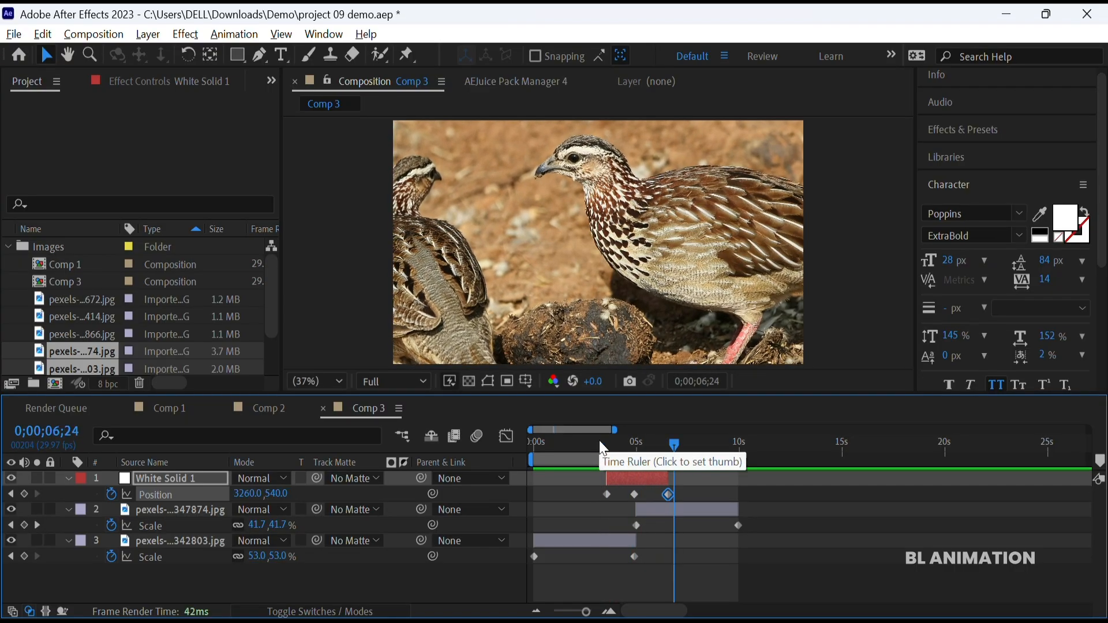
{"action": "left_click_drag", "start_coordinate": [669, 444], "coordinate": [638, 456]}
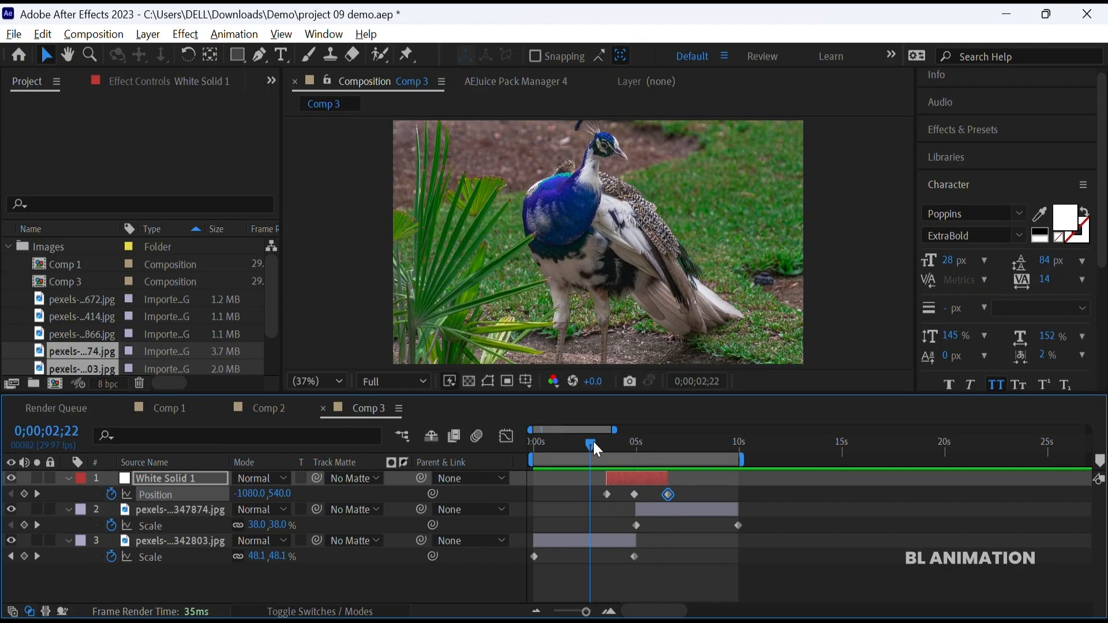
{"action": "key", "text": "space"}
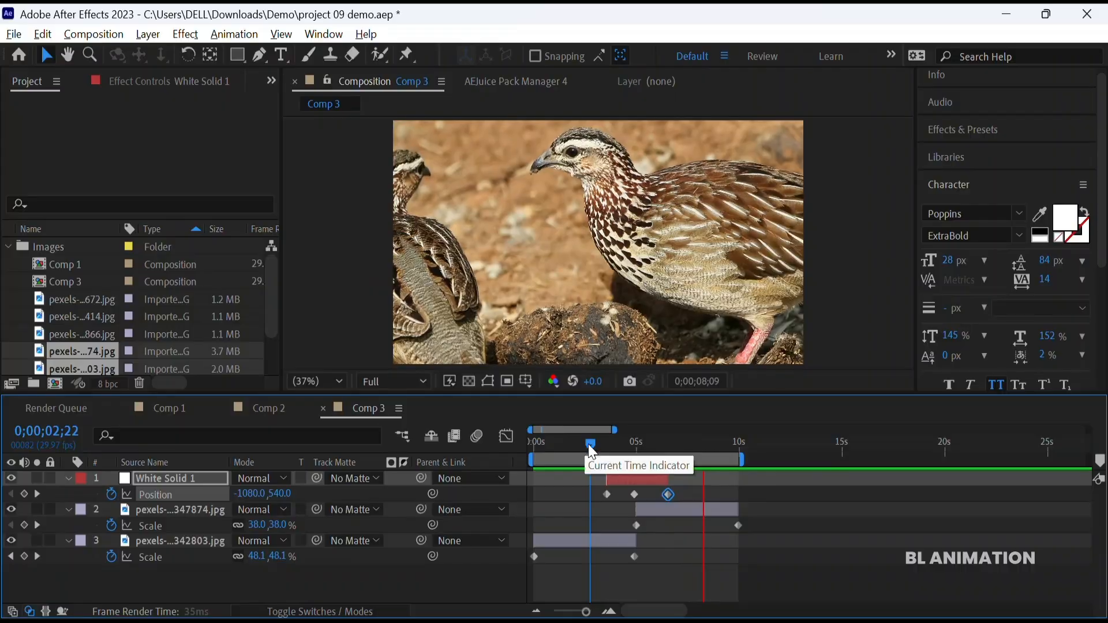
{"action": "key", "text": "space"}
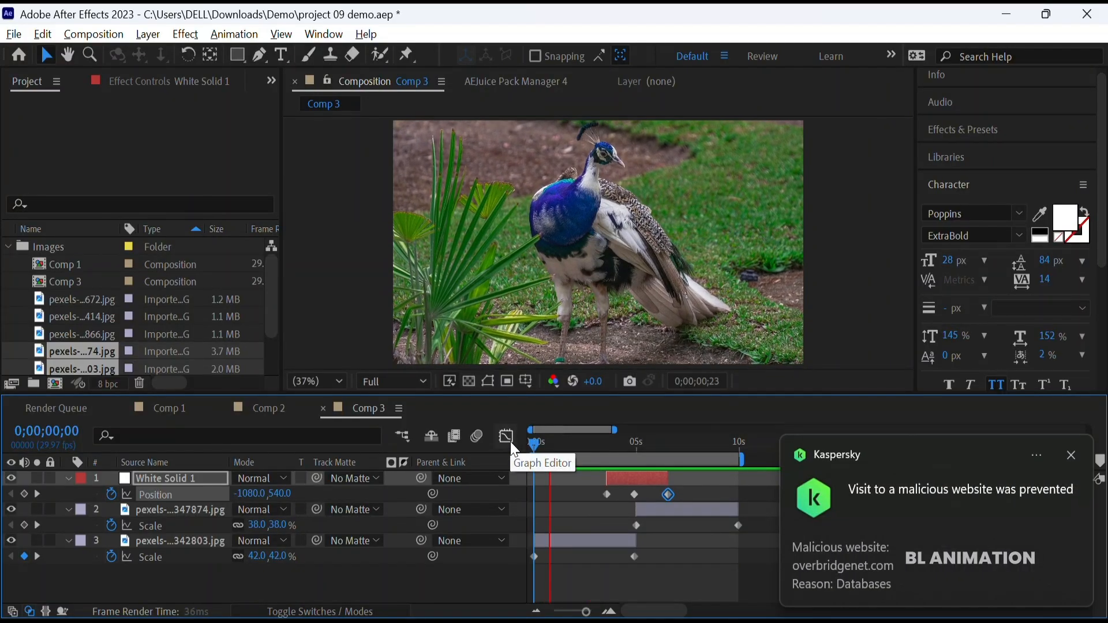